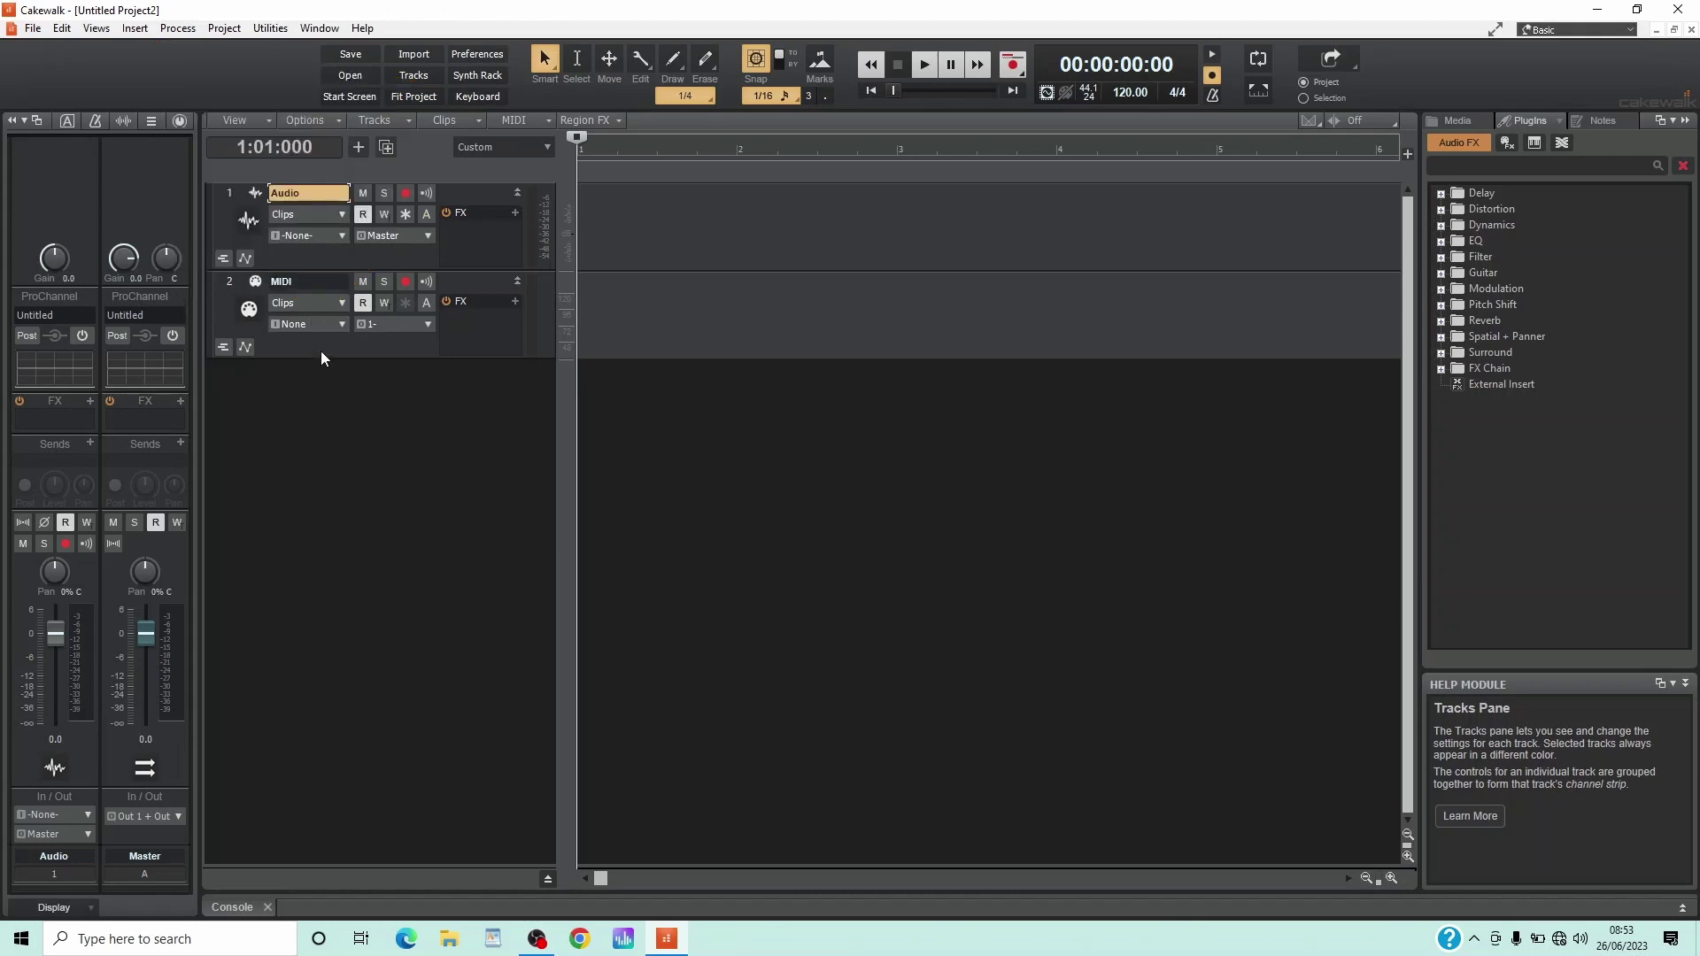
Choose the SI-Drum Kit from Insert > Soft Synth > Drums.
left_click(133, 29)
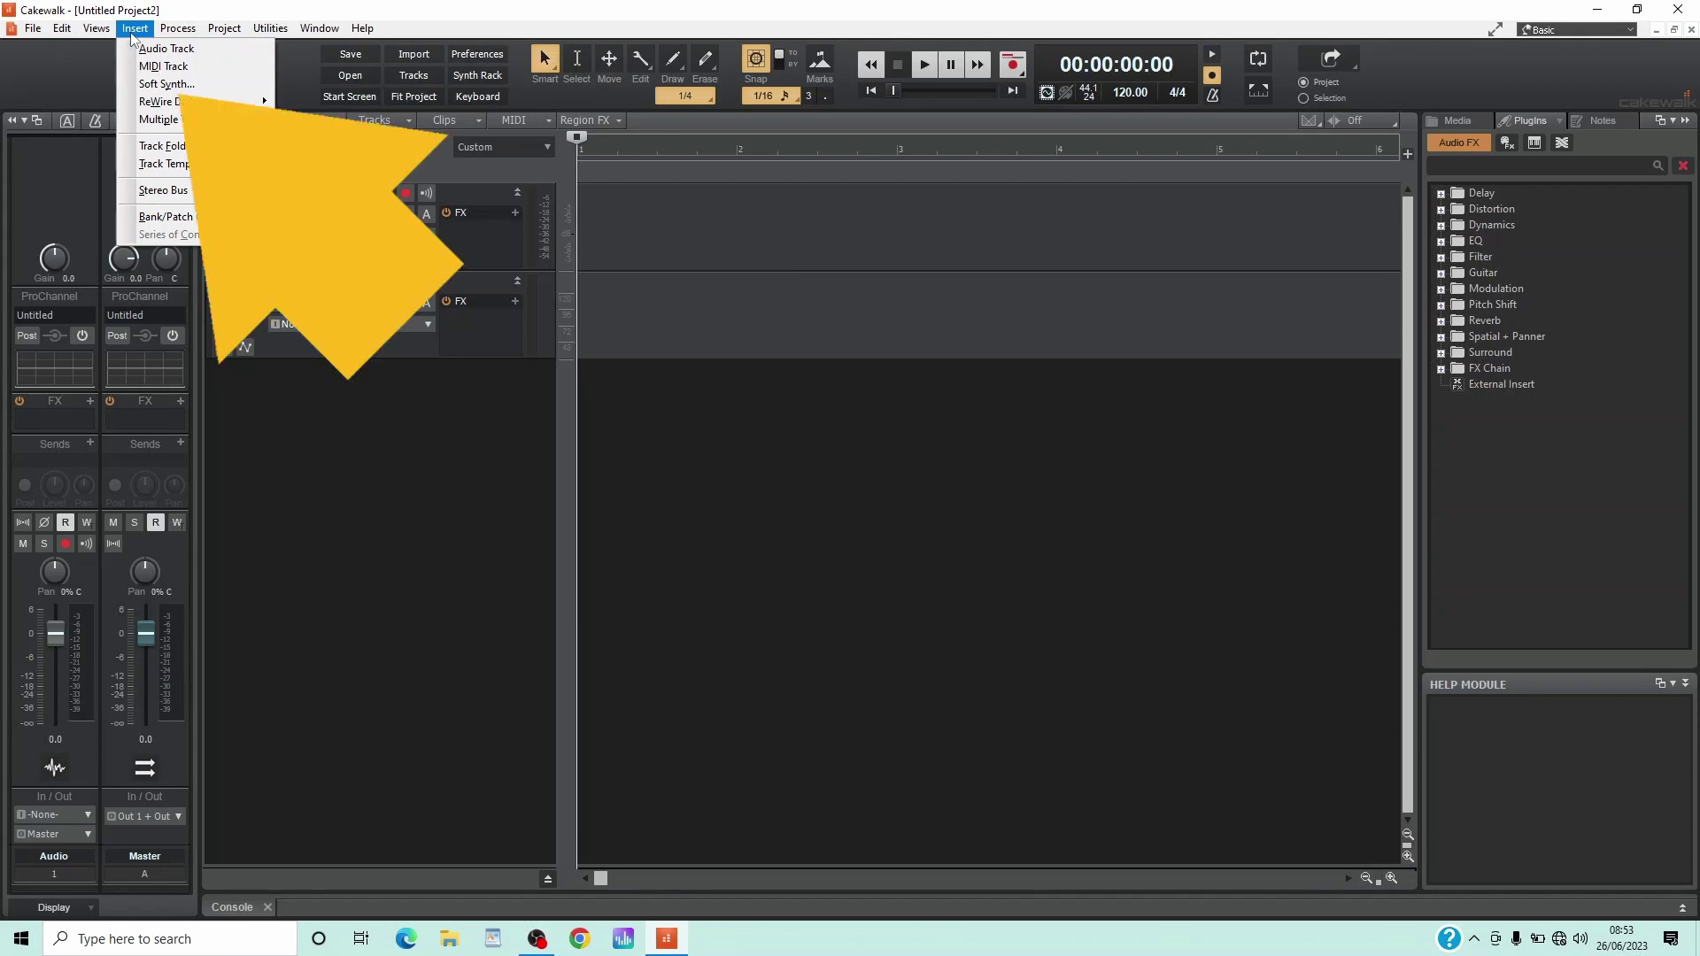
left_click(168, 84)
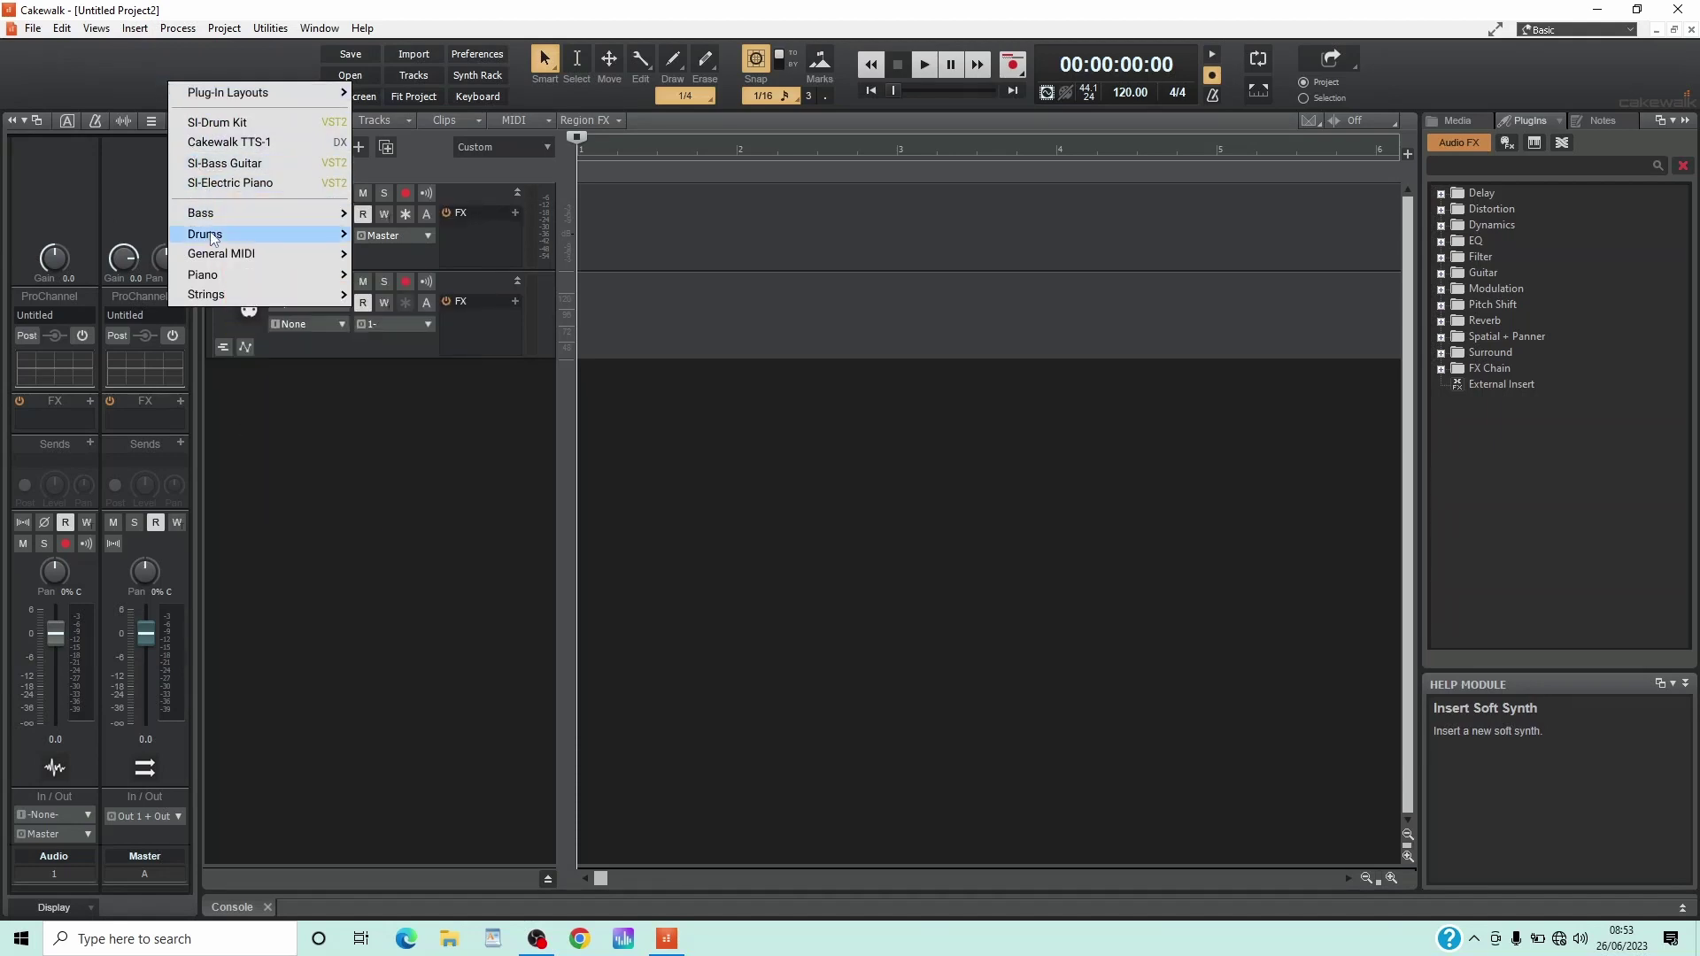
mouse_move(212, 238)
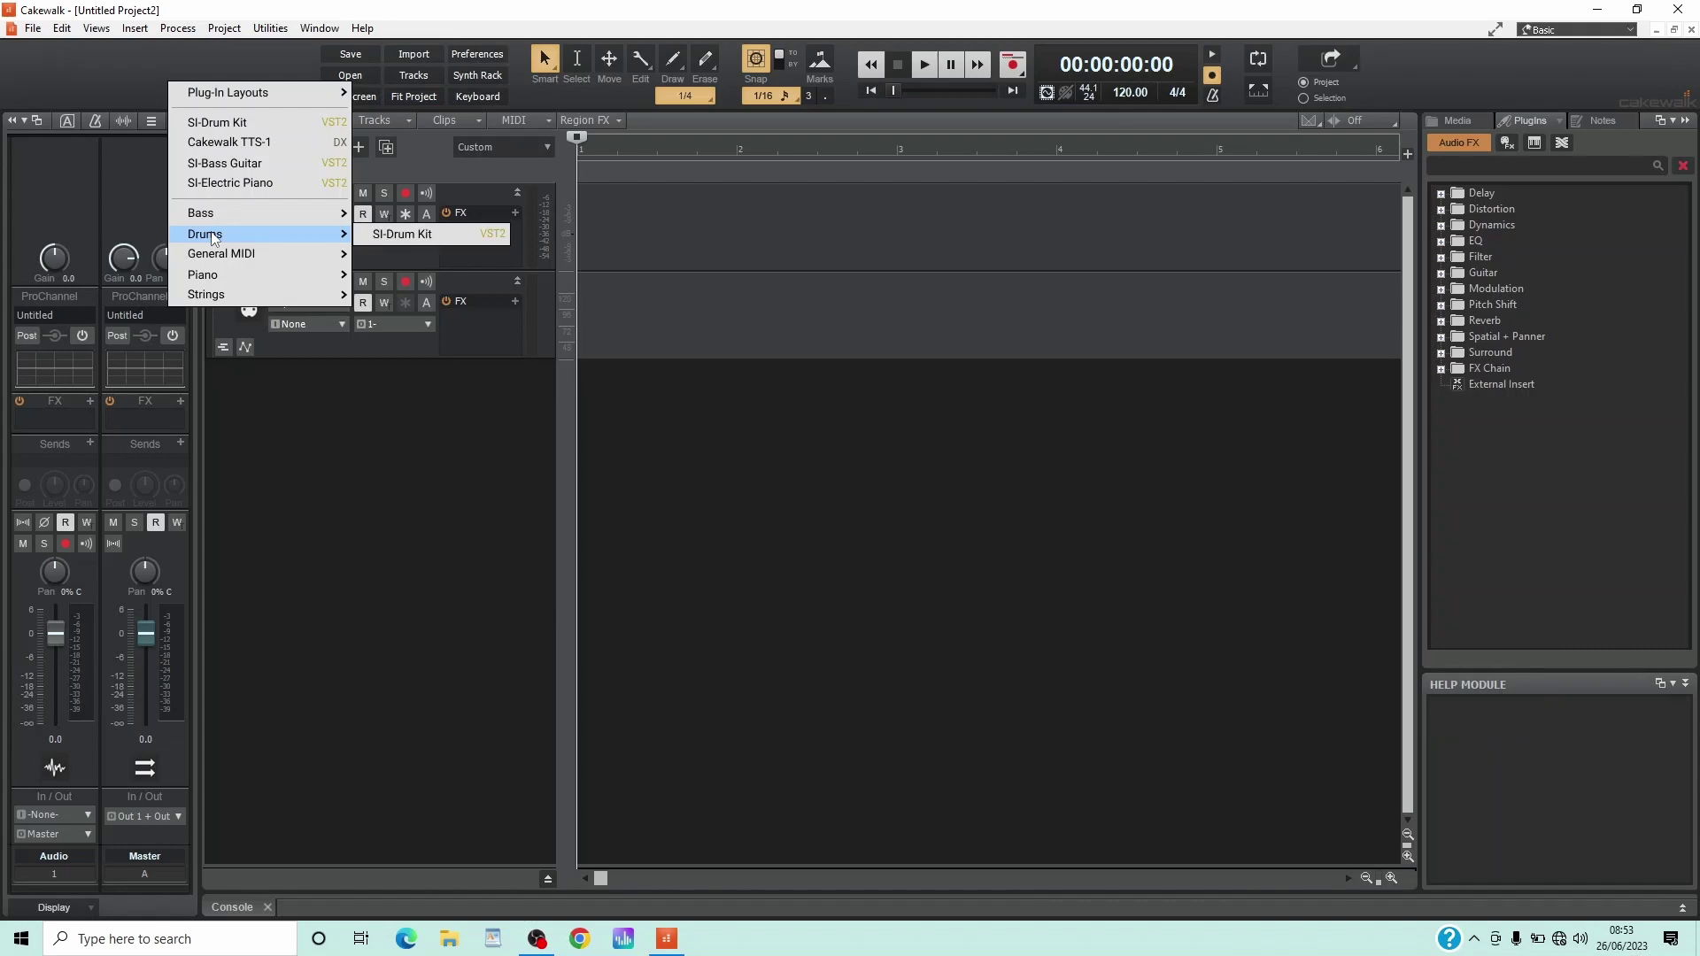
left_click(403, 234)
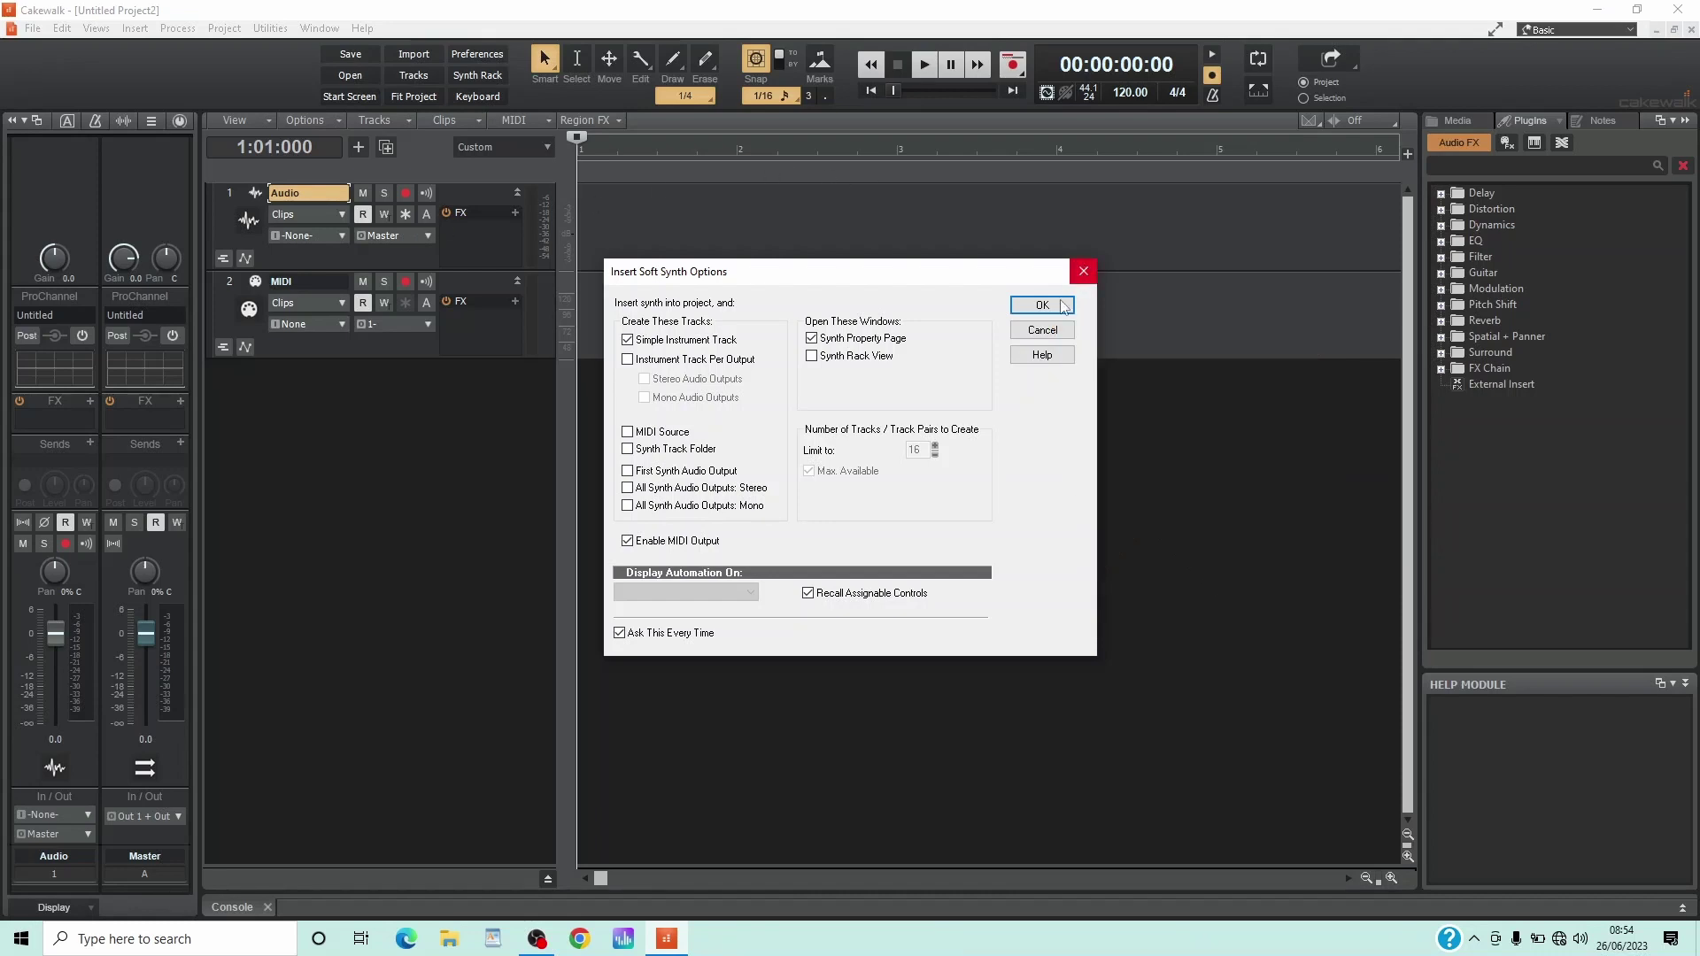
Confirm SI-Drum Kit as a Simple Instrument Track and centre its plugin window.
left_click(1043, 305)
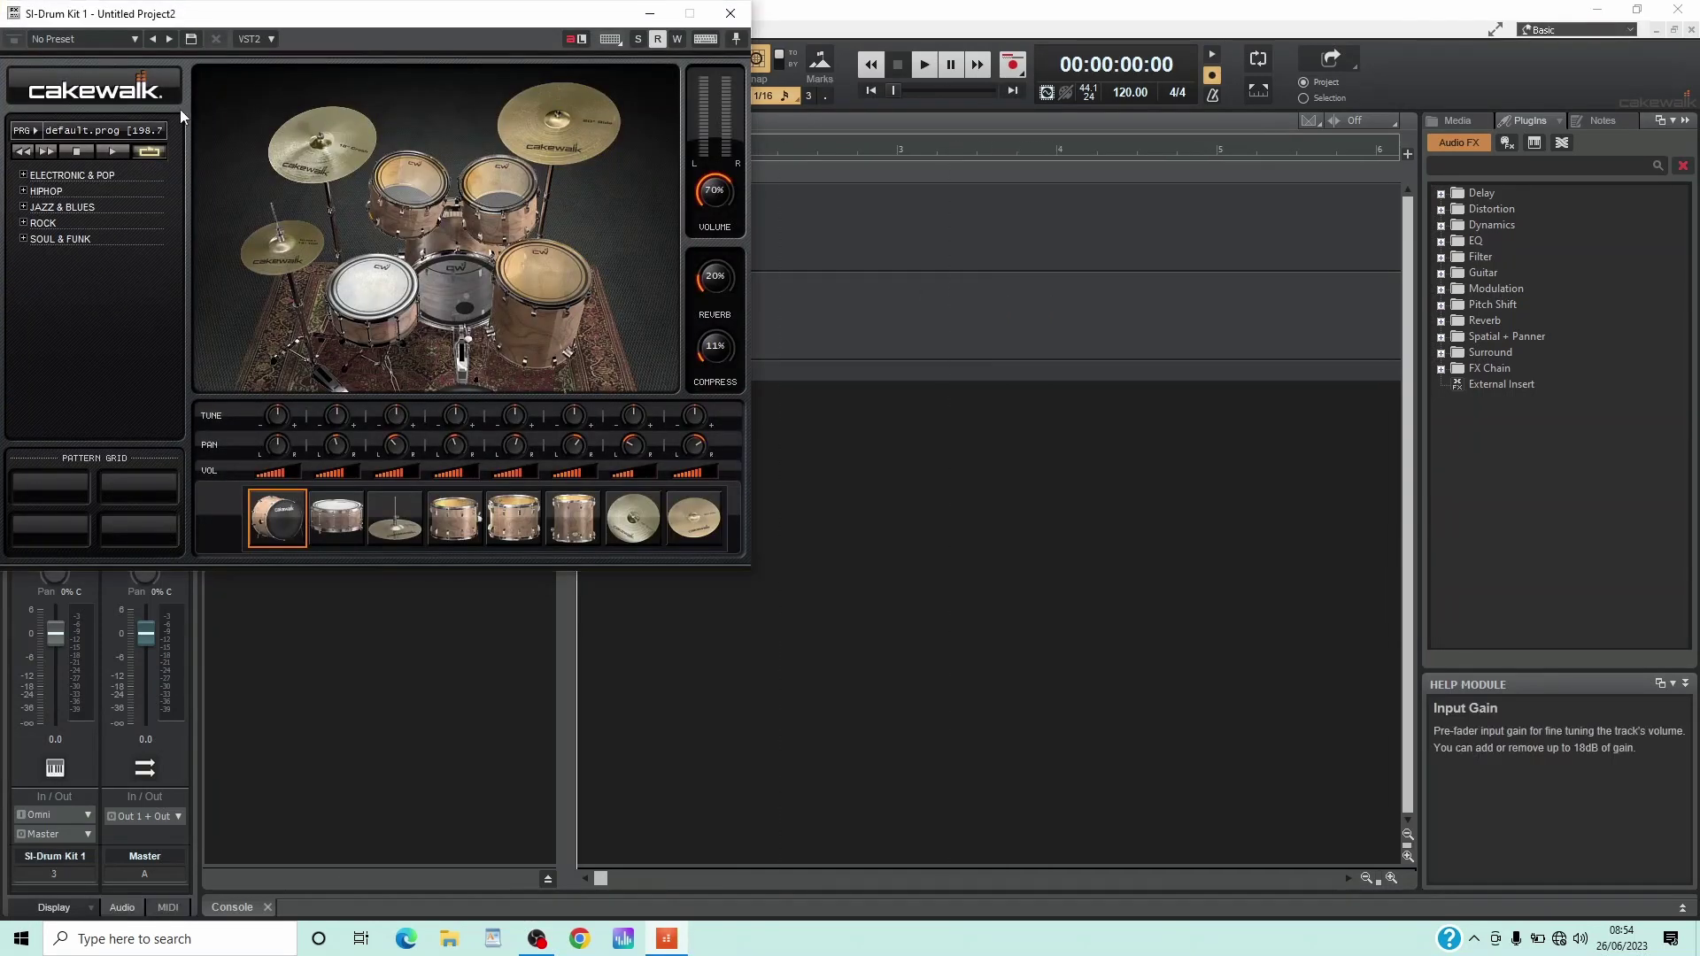
left_click_drag(202, 19, 687, 227)
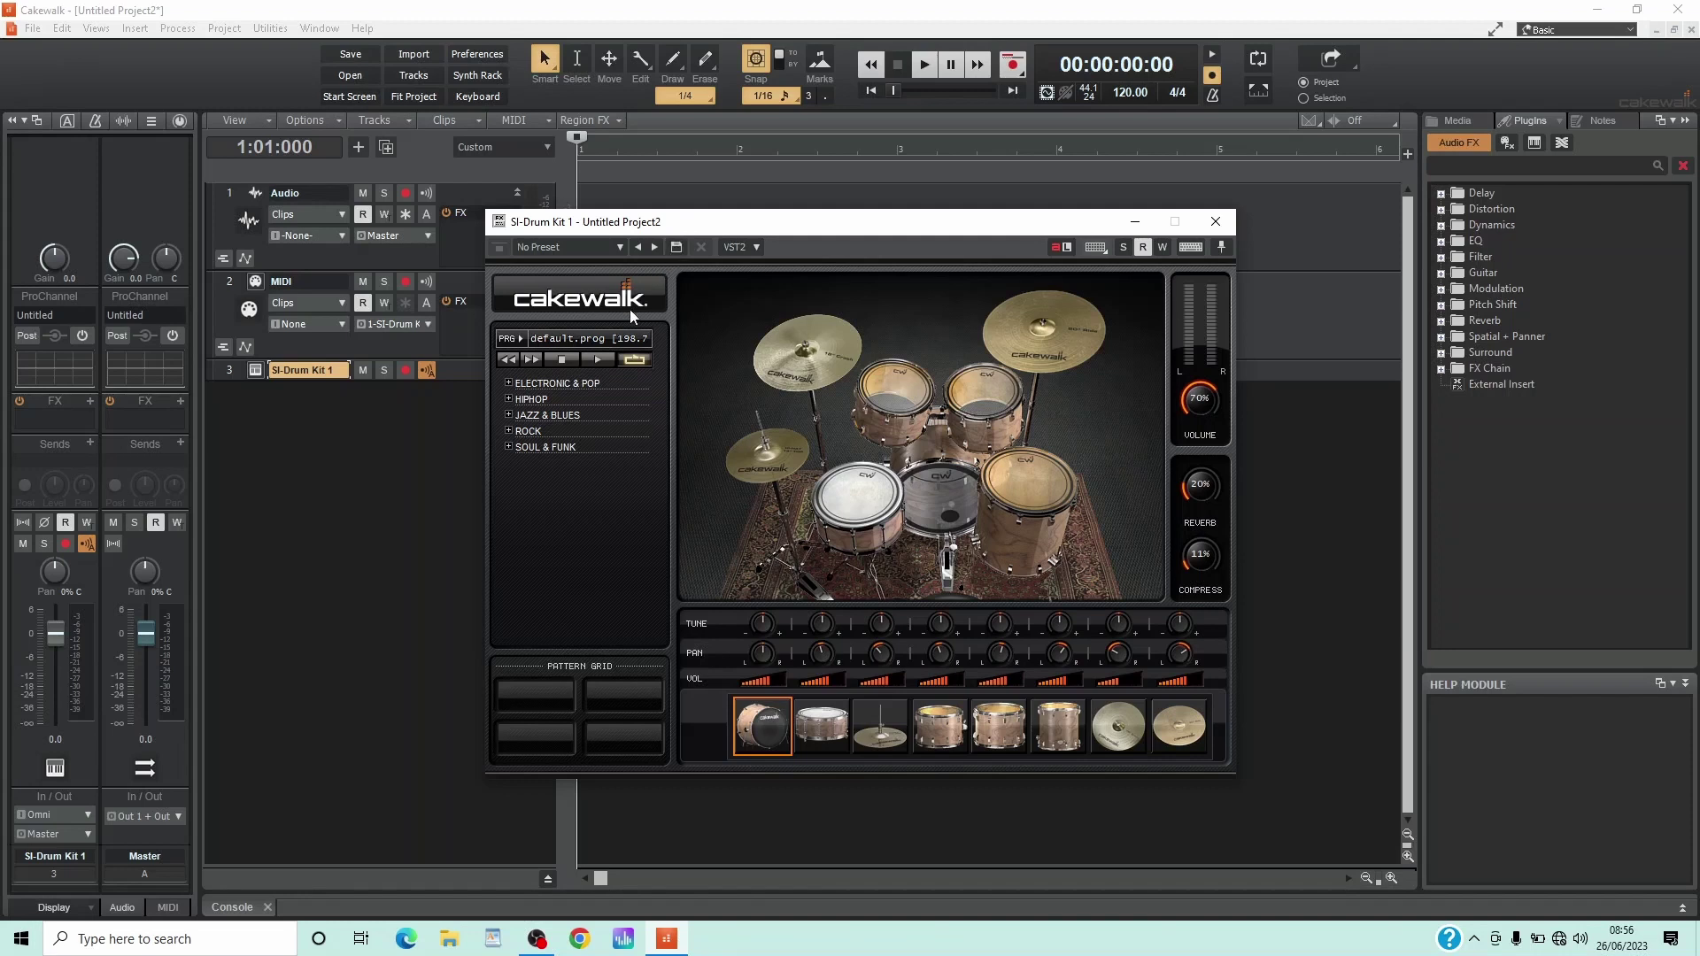
Under ROCK, preview the BEAT THIS, CLASSIC and ELECTRO patterns, stopping each preview.
left_click(509, 431)
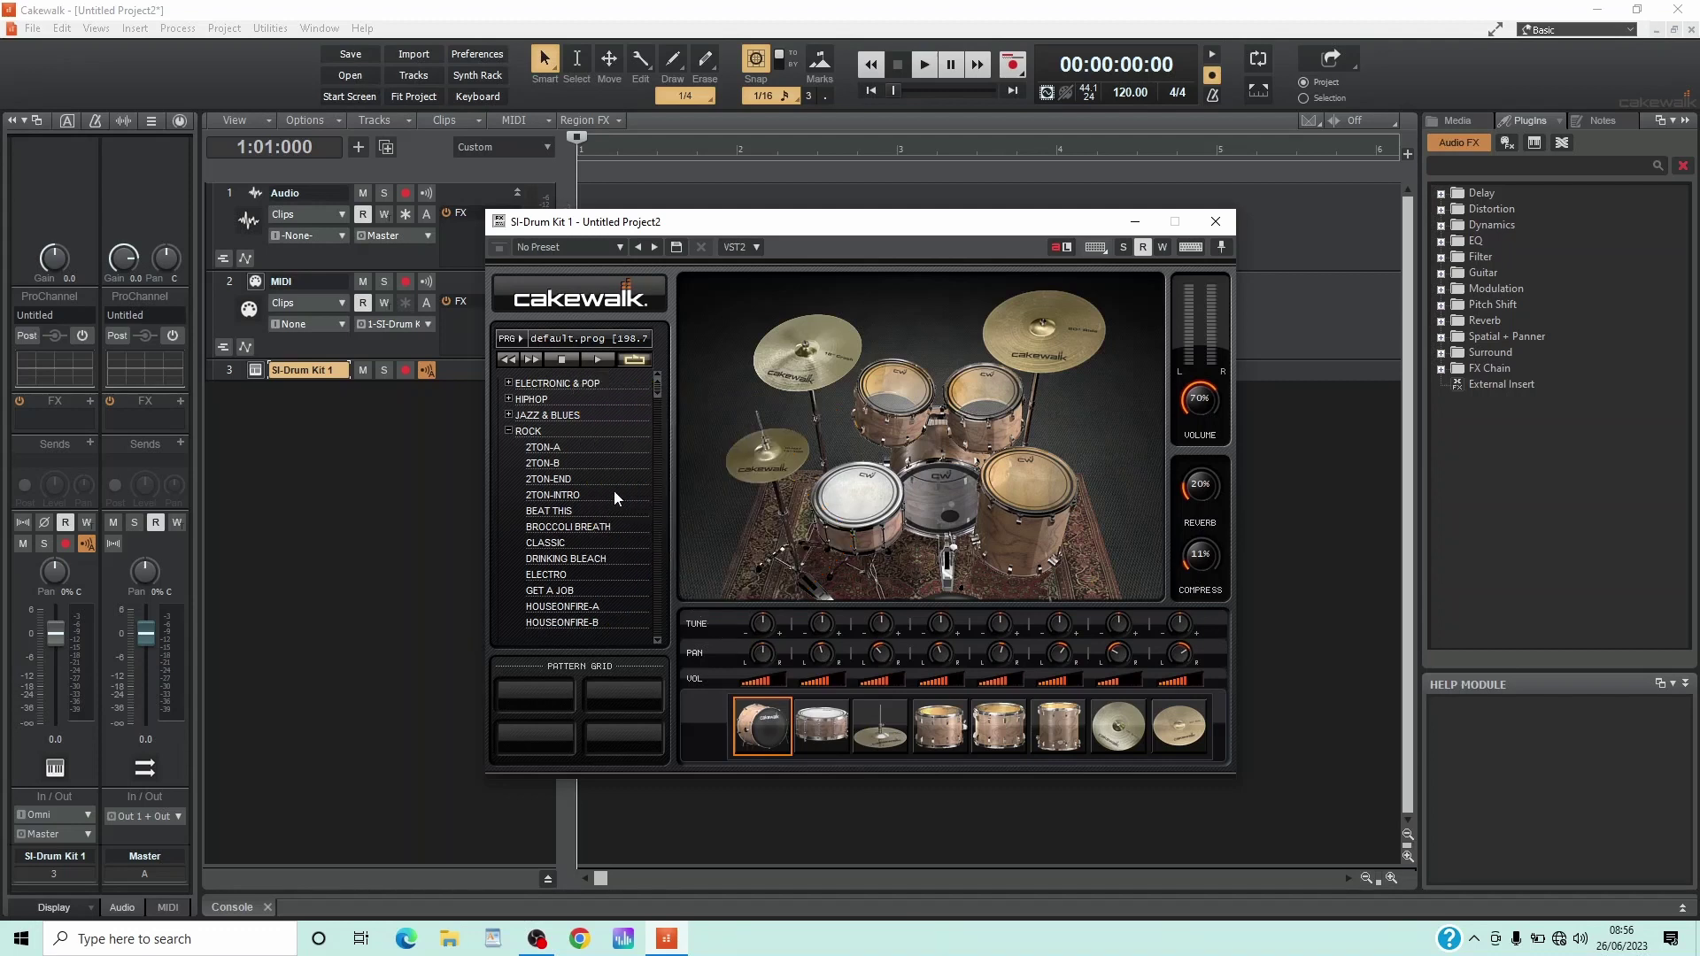
left_click(549, 511)
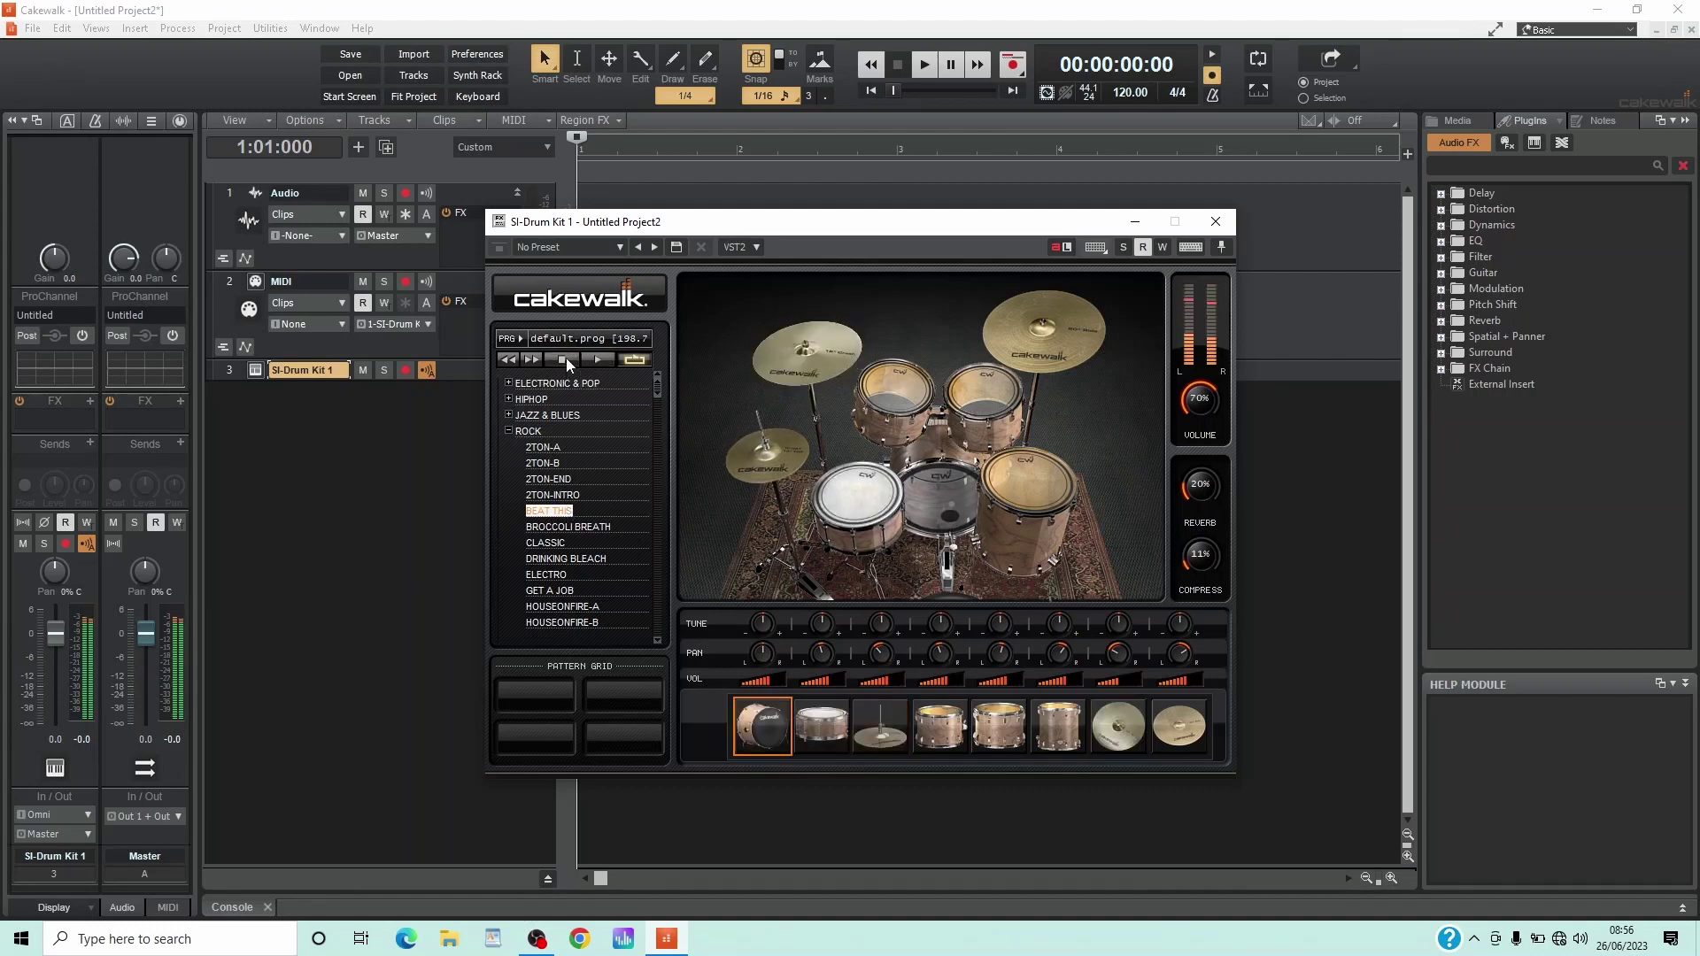
left_click(553, 544)
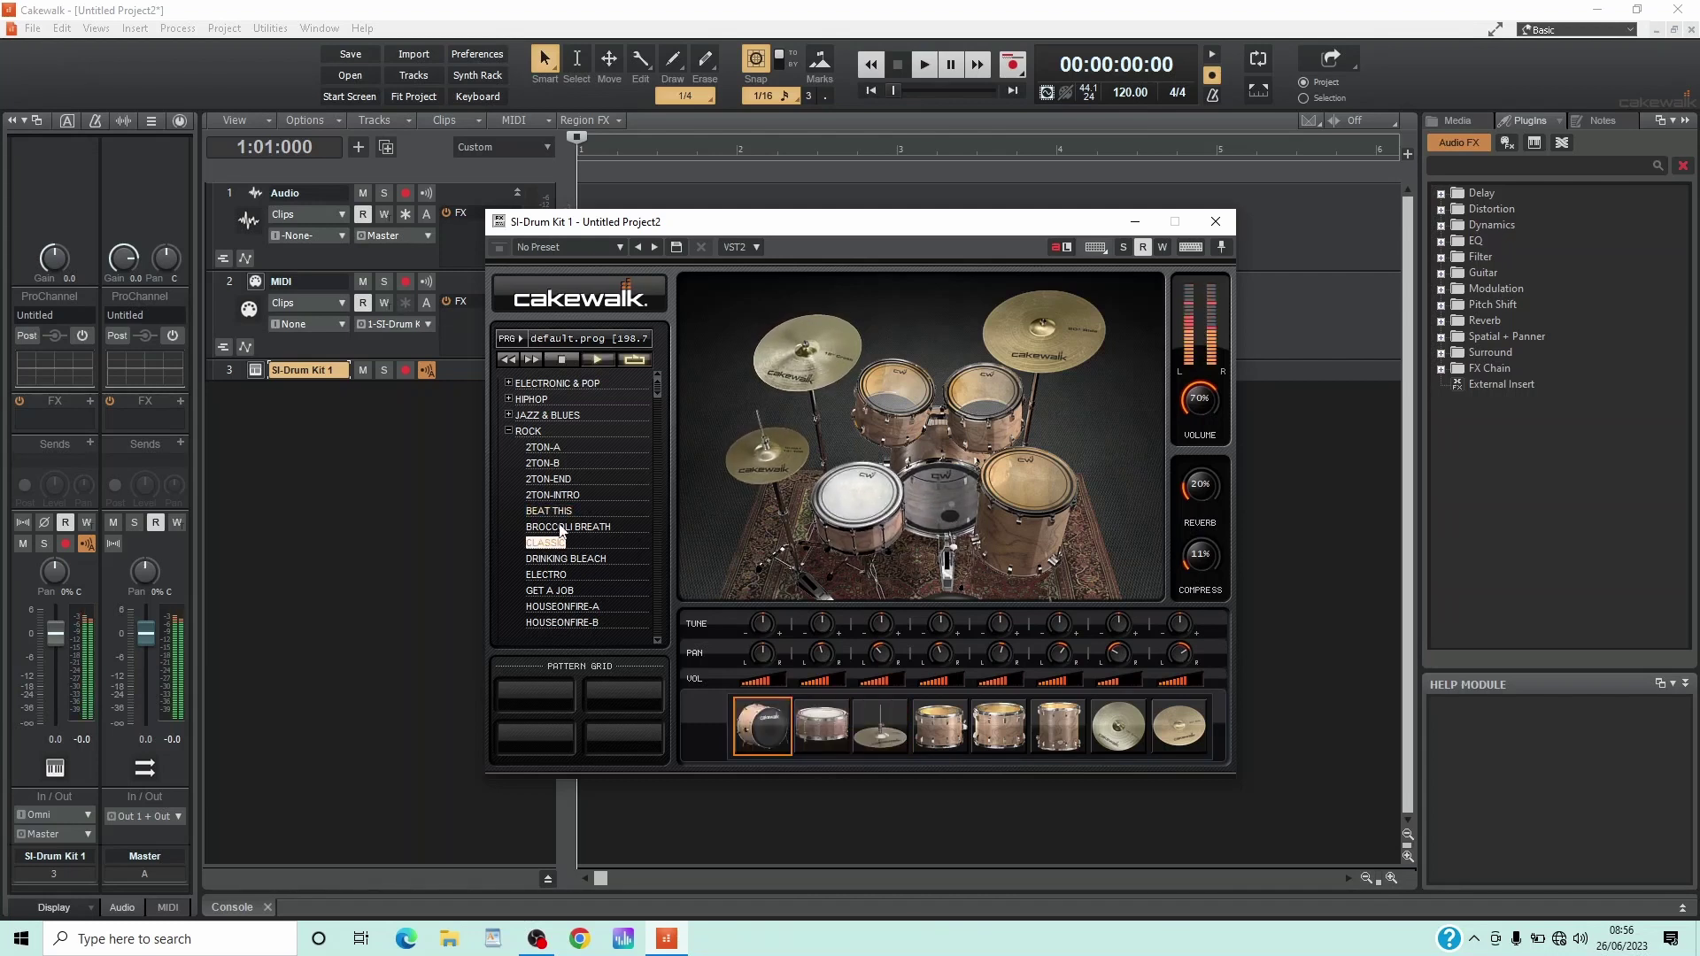
left_click(570, 355)
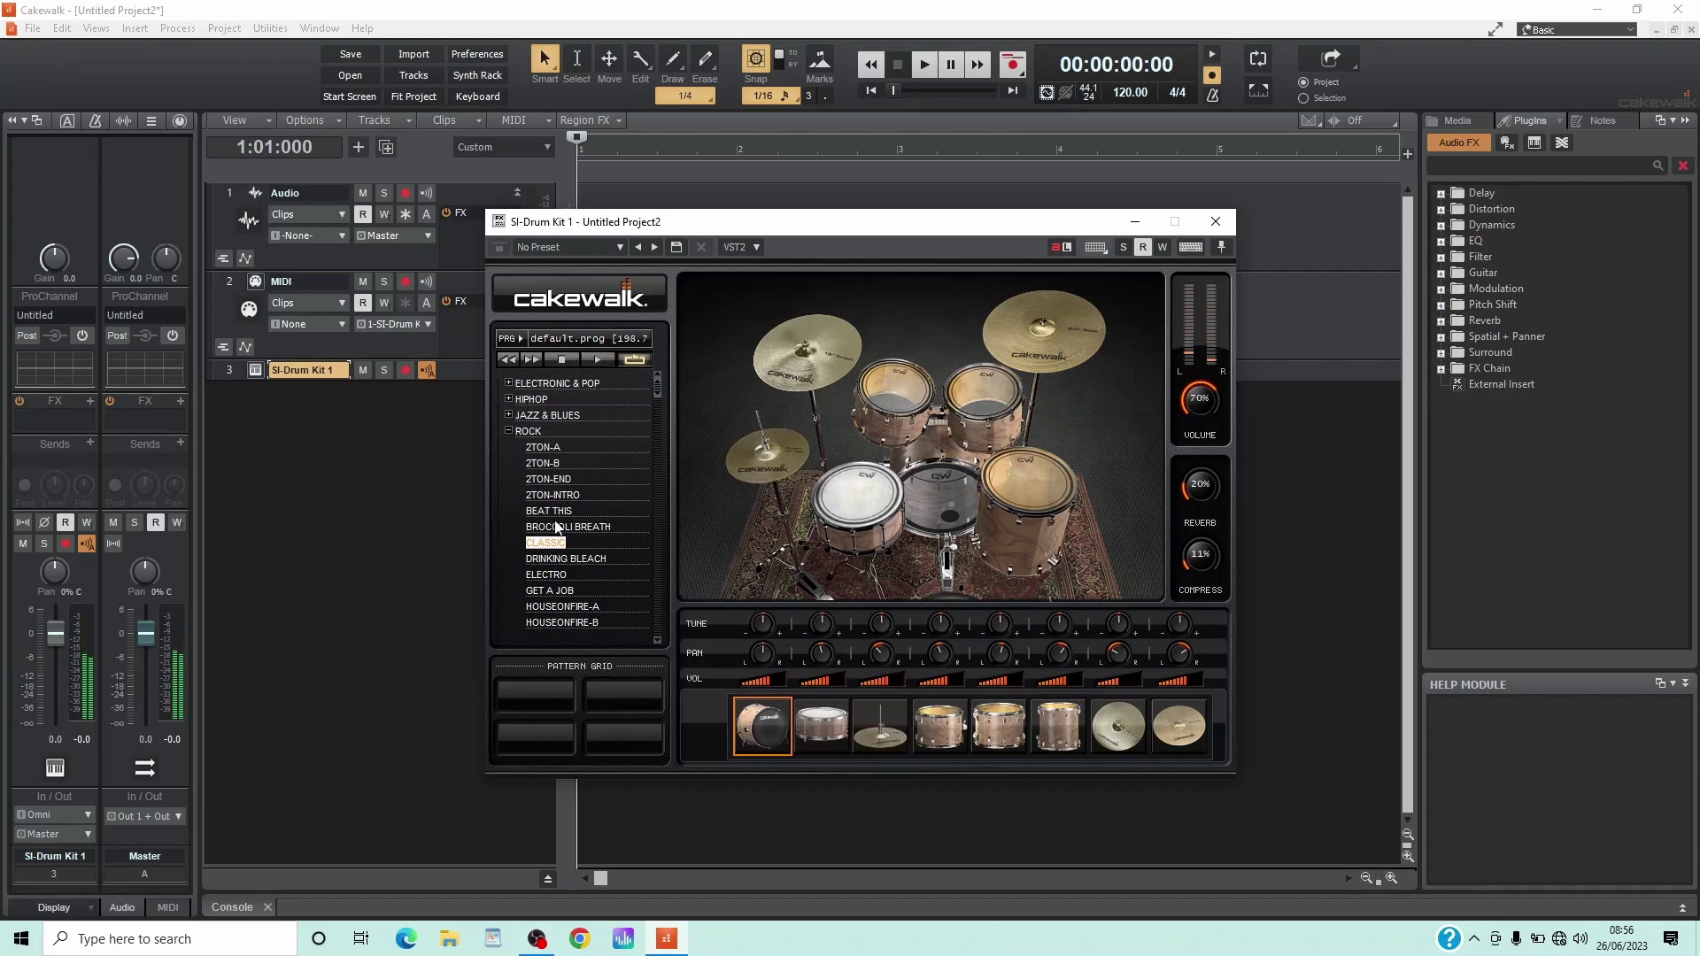
left_click(548, 574)
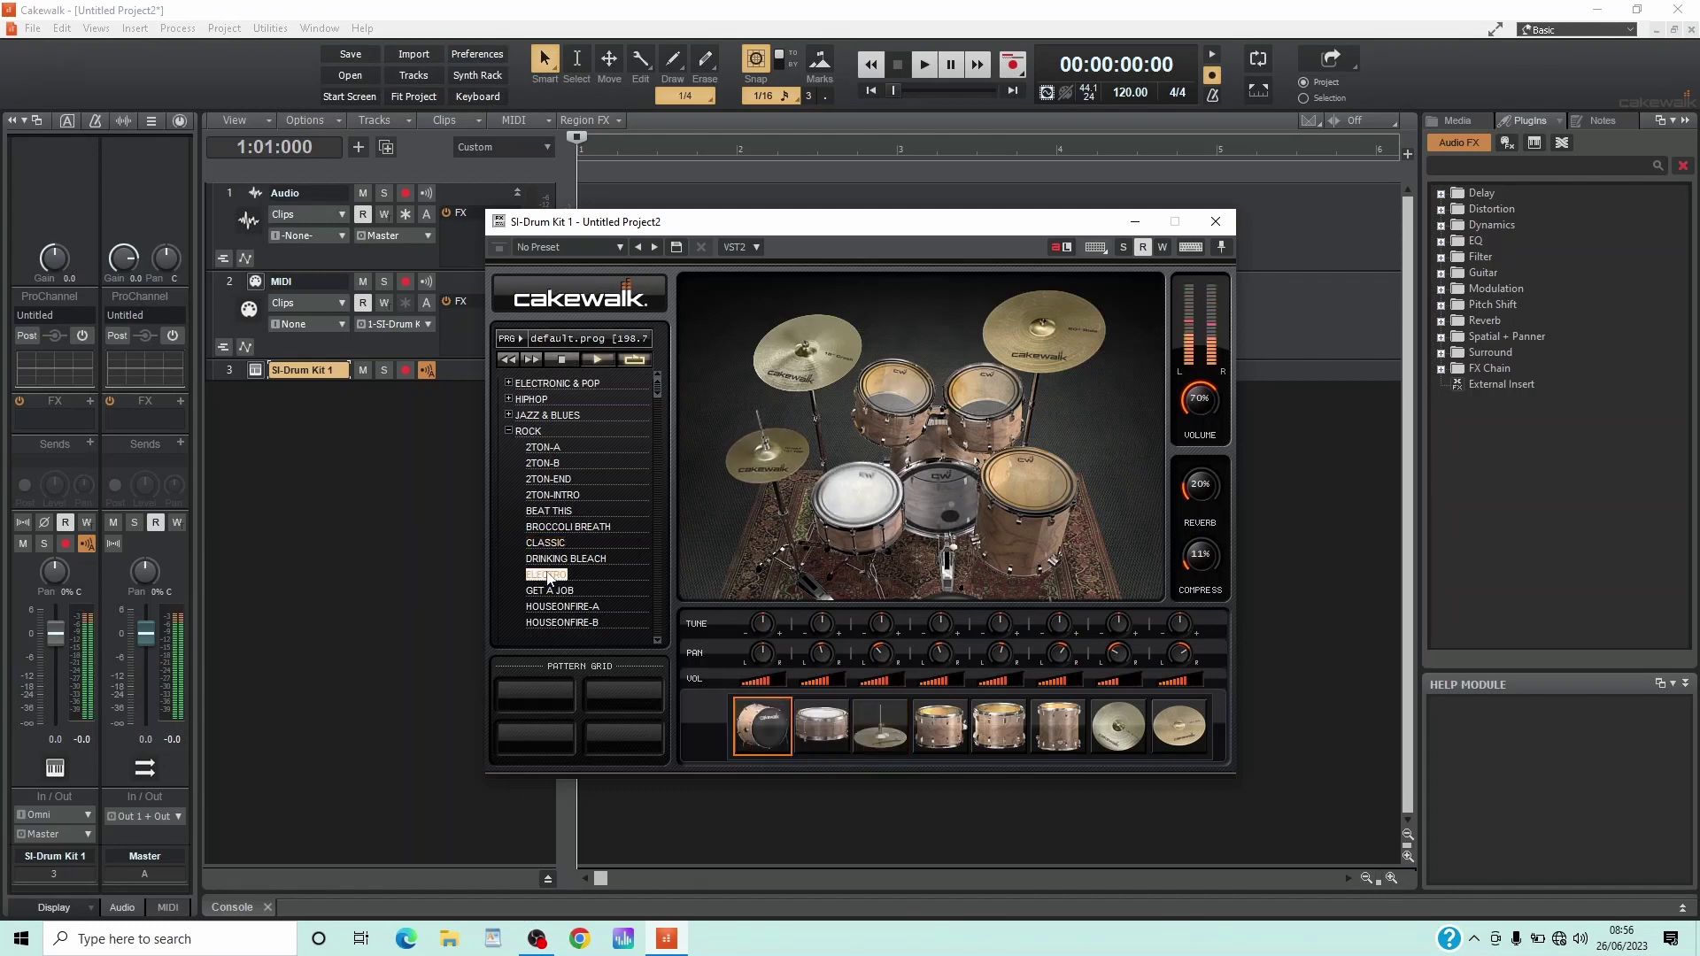
left_click(565, 360)
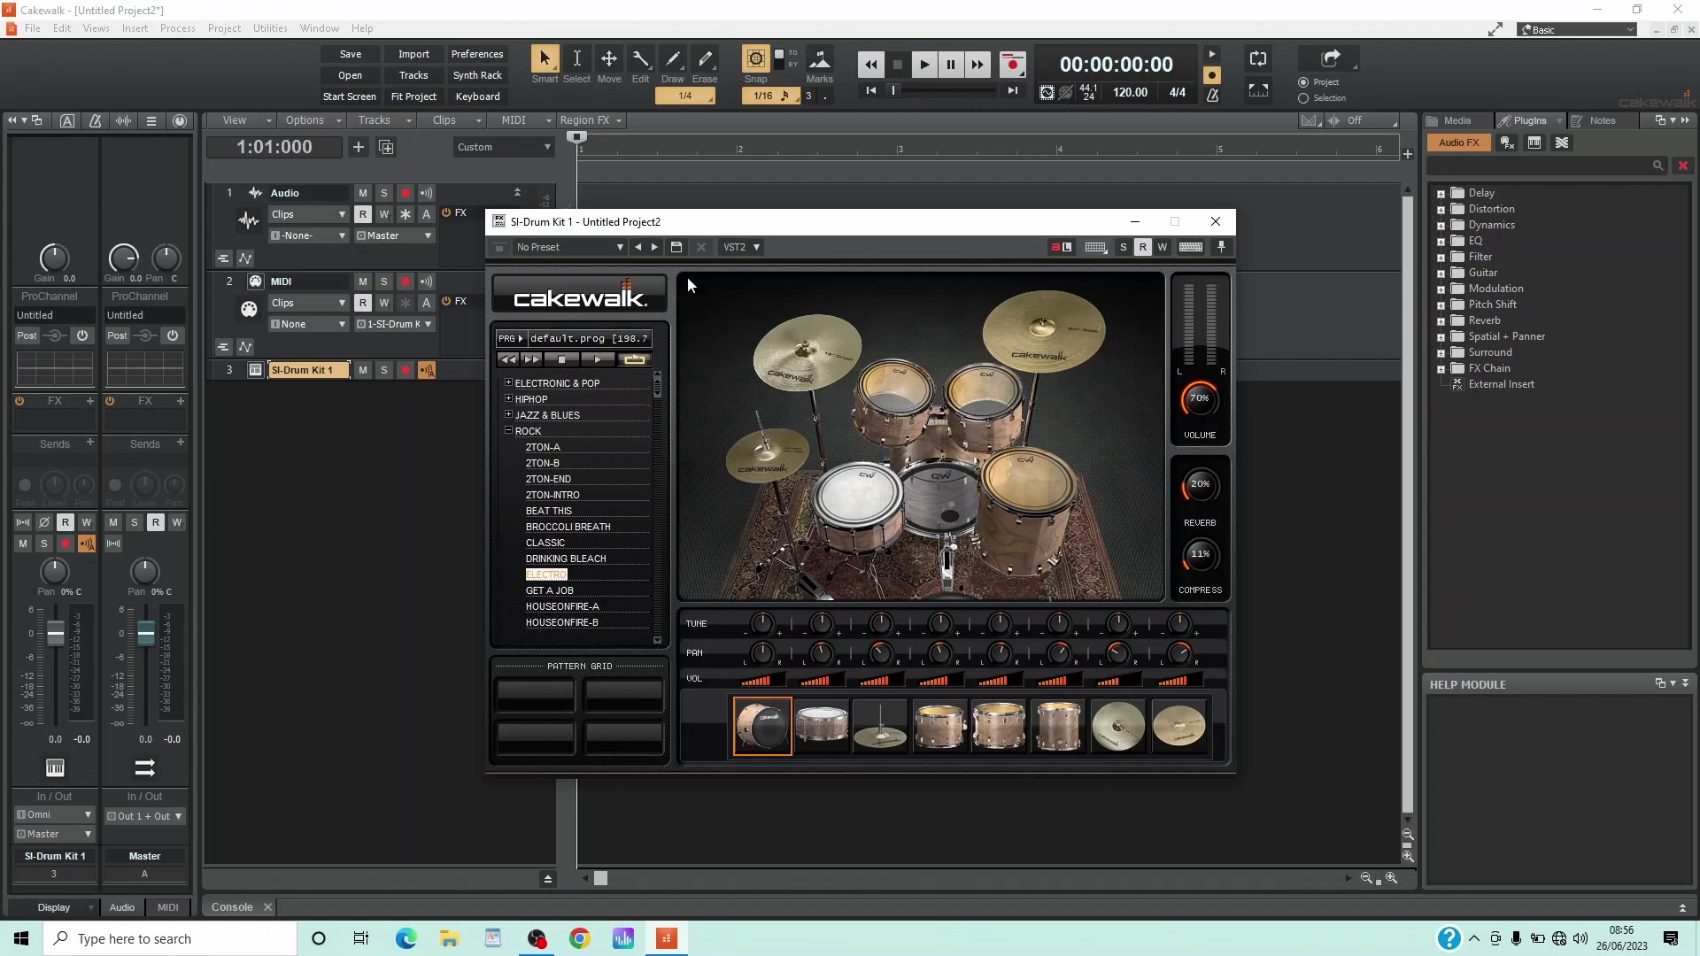
Drop the ELECTRO pattern onto track 3 at bar 1, keeping the plugin window aside.
left_click_drag(695, 229, 1057, 241)
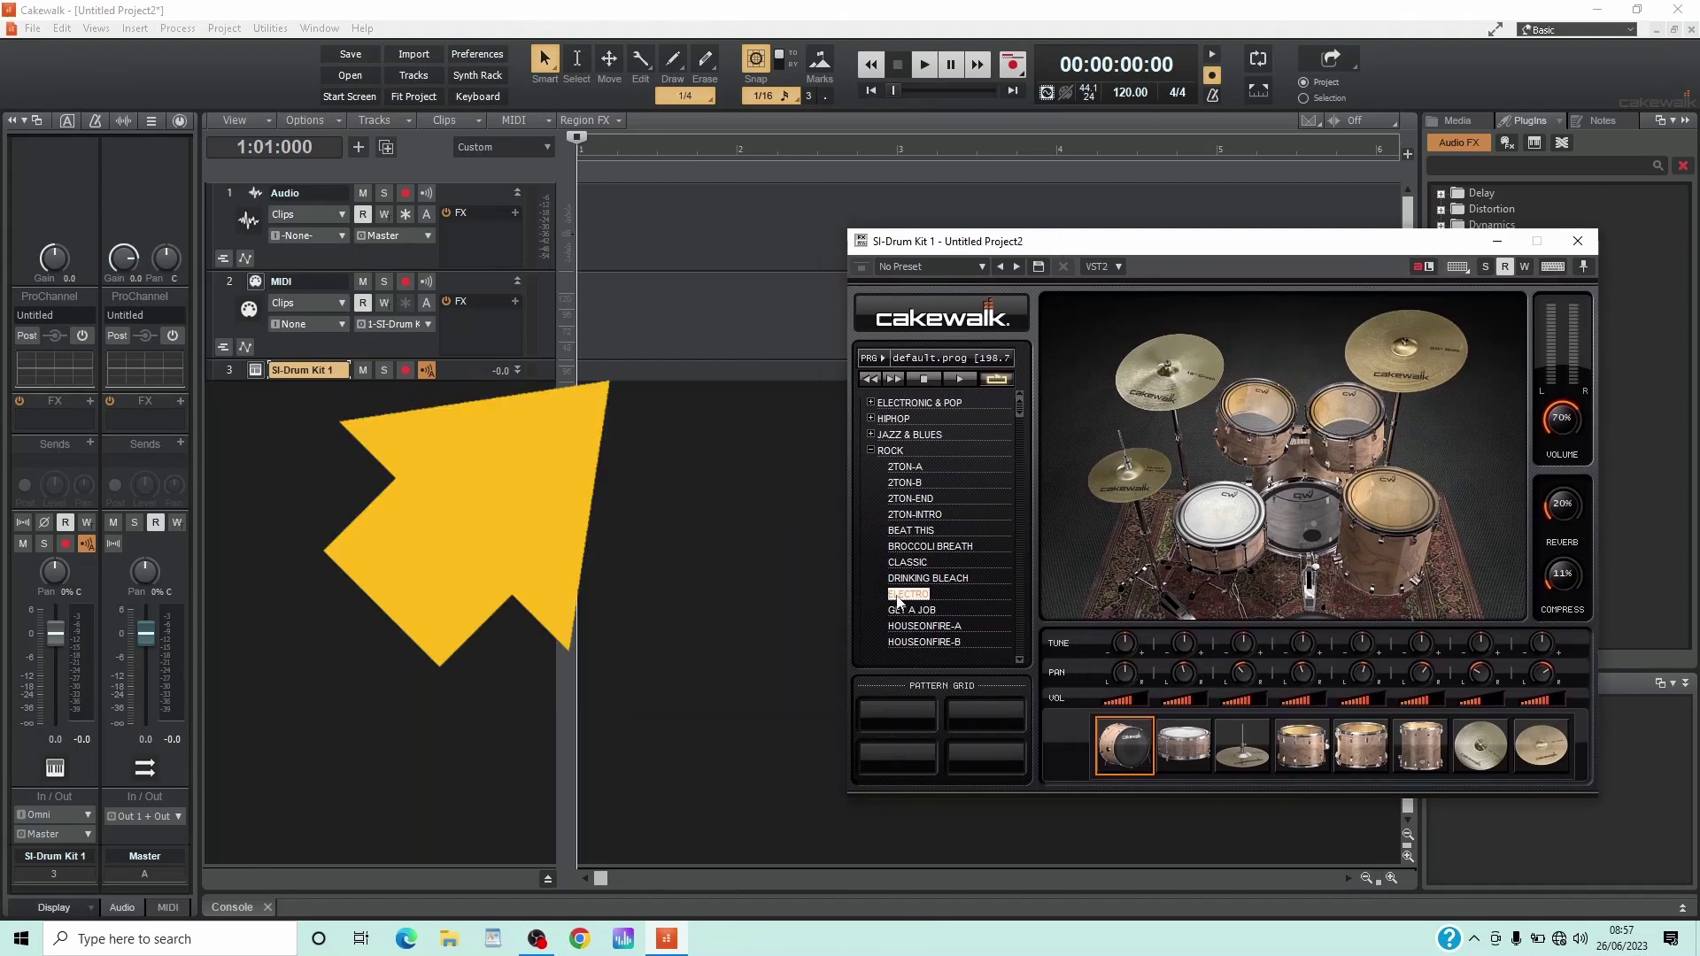
mouse_move(850, 586)
left_mouse_down()
mouse_move(740, 544)
mouse_move(664, 421)
mouse_move(581, 367)
left_mouse_up()
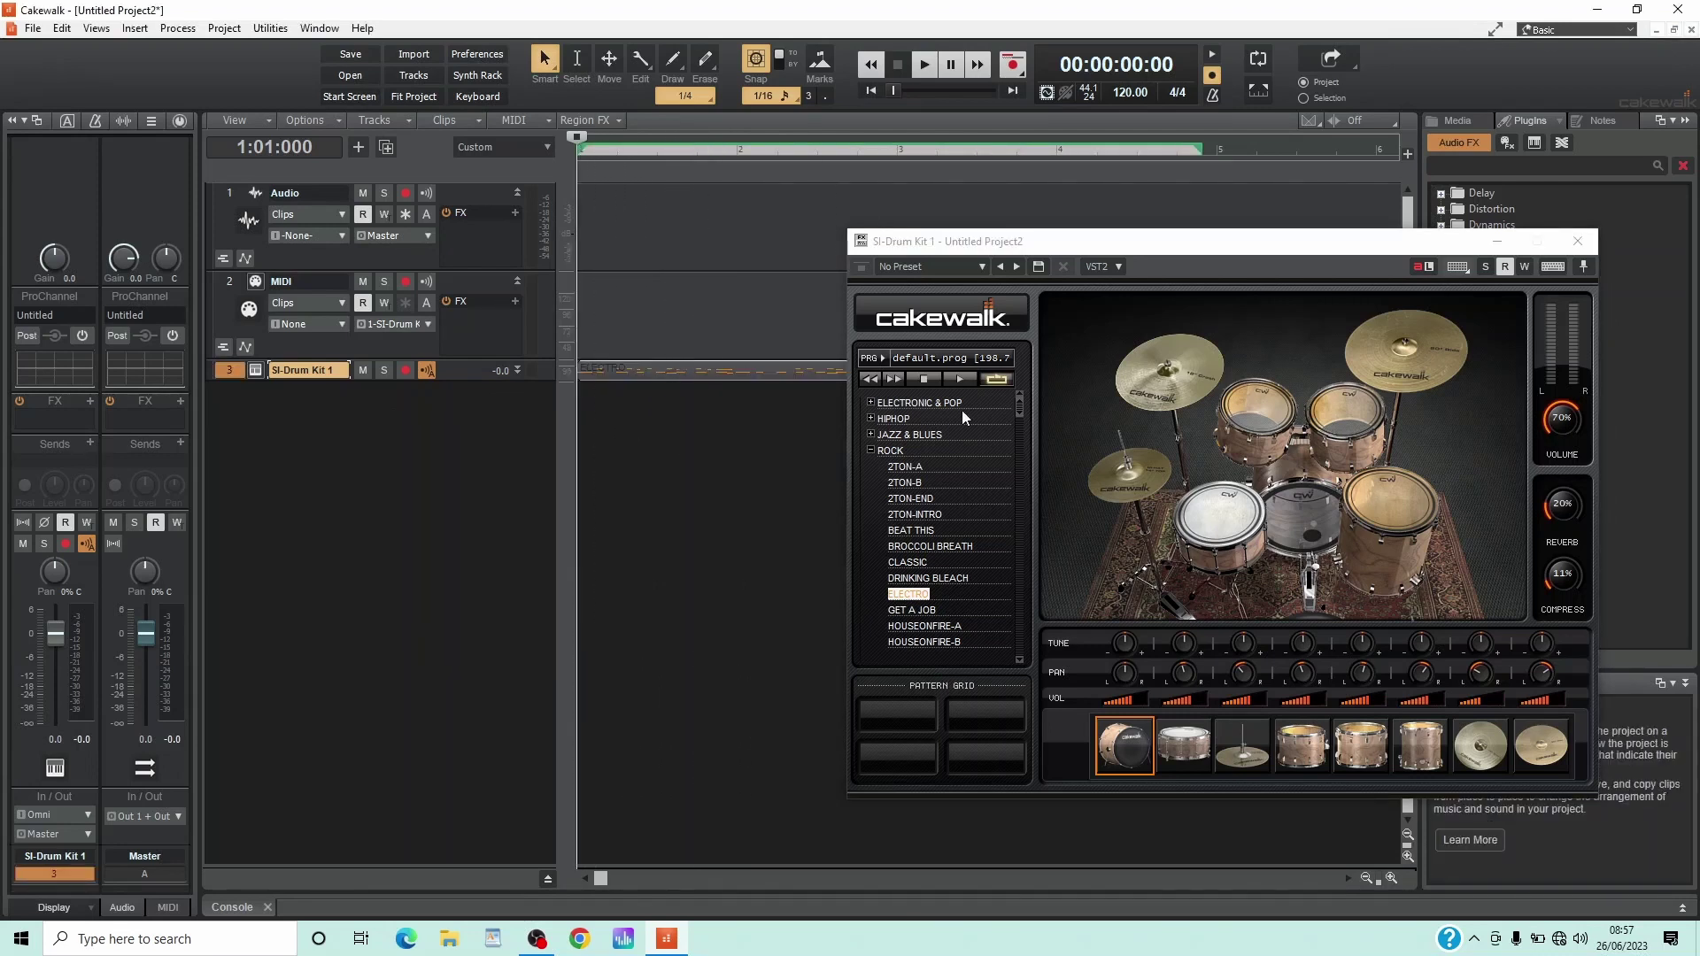
left_click_drag(1257, 253, 1344, 416)
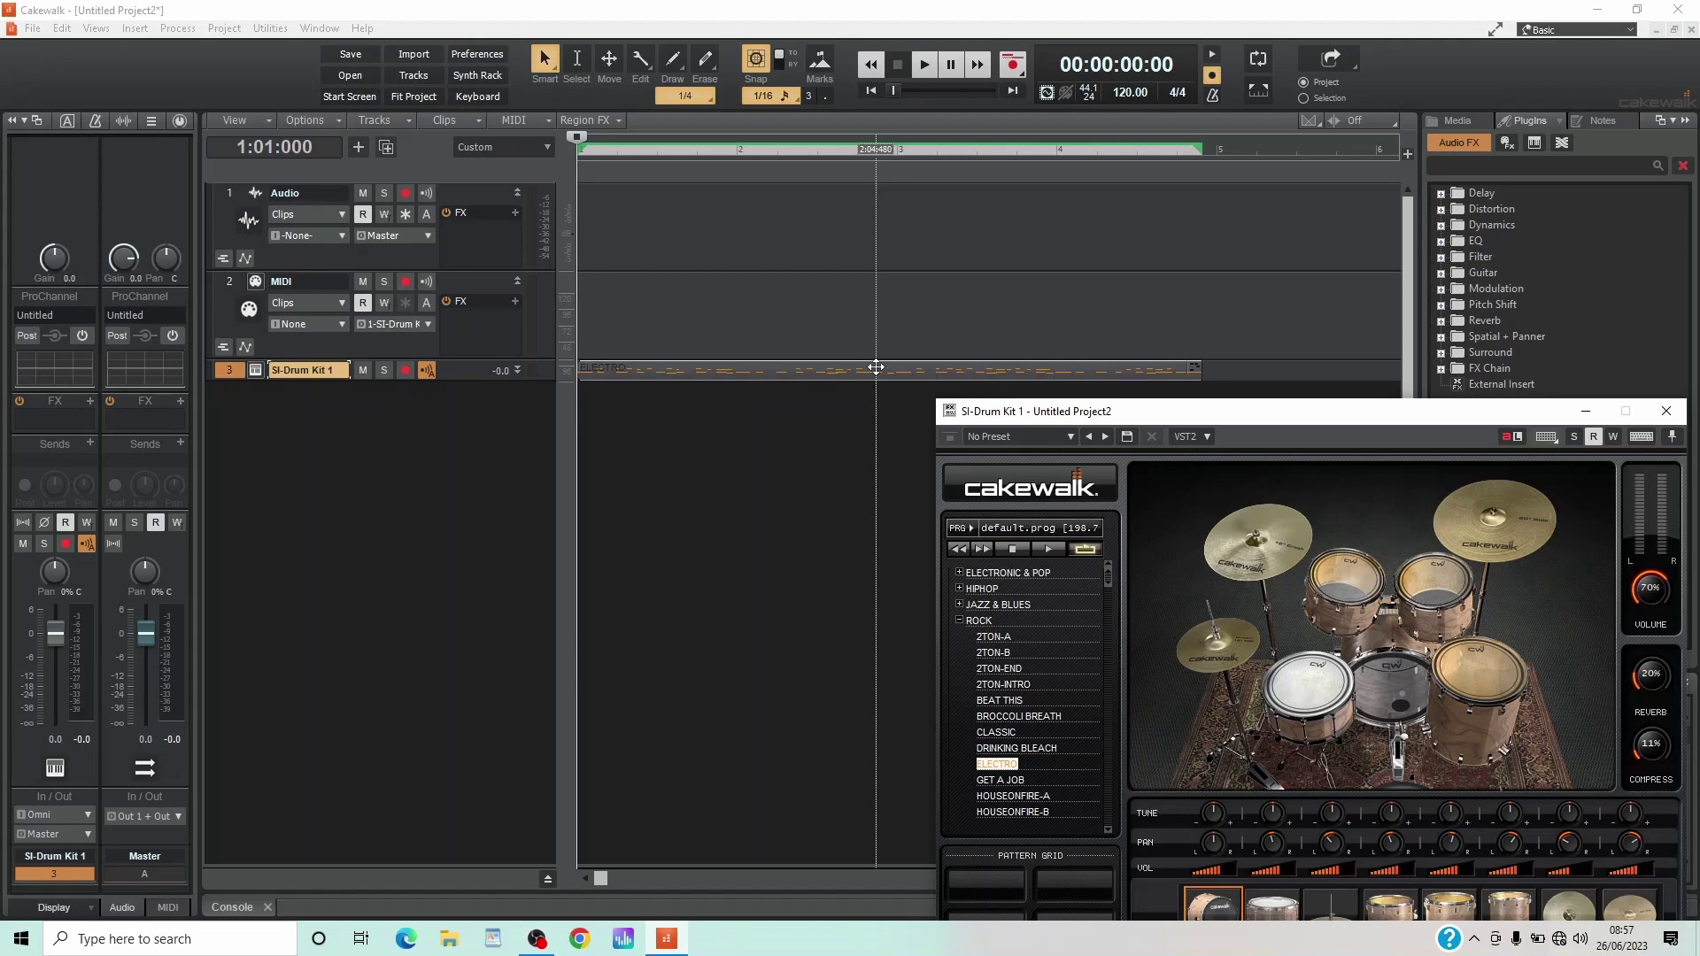
Play the ELECTRO clip from the start, then stop and rewind.
mouse_move(875, 366)
left_mouse_down()
mouse_move(948, 372)
mouse_move(882, 376)
left_mouse_up()
left_click(922, 69)
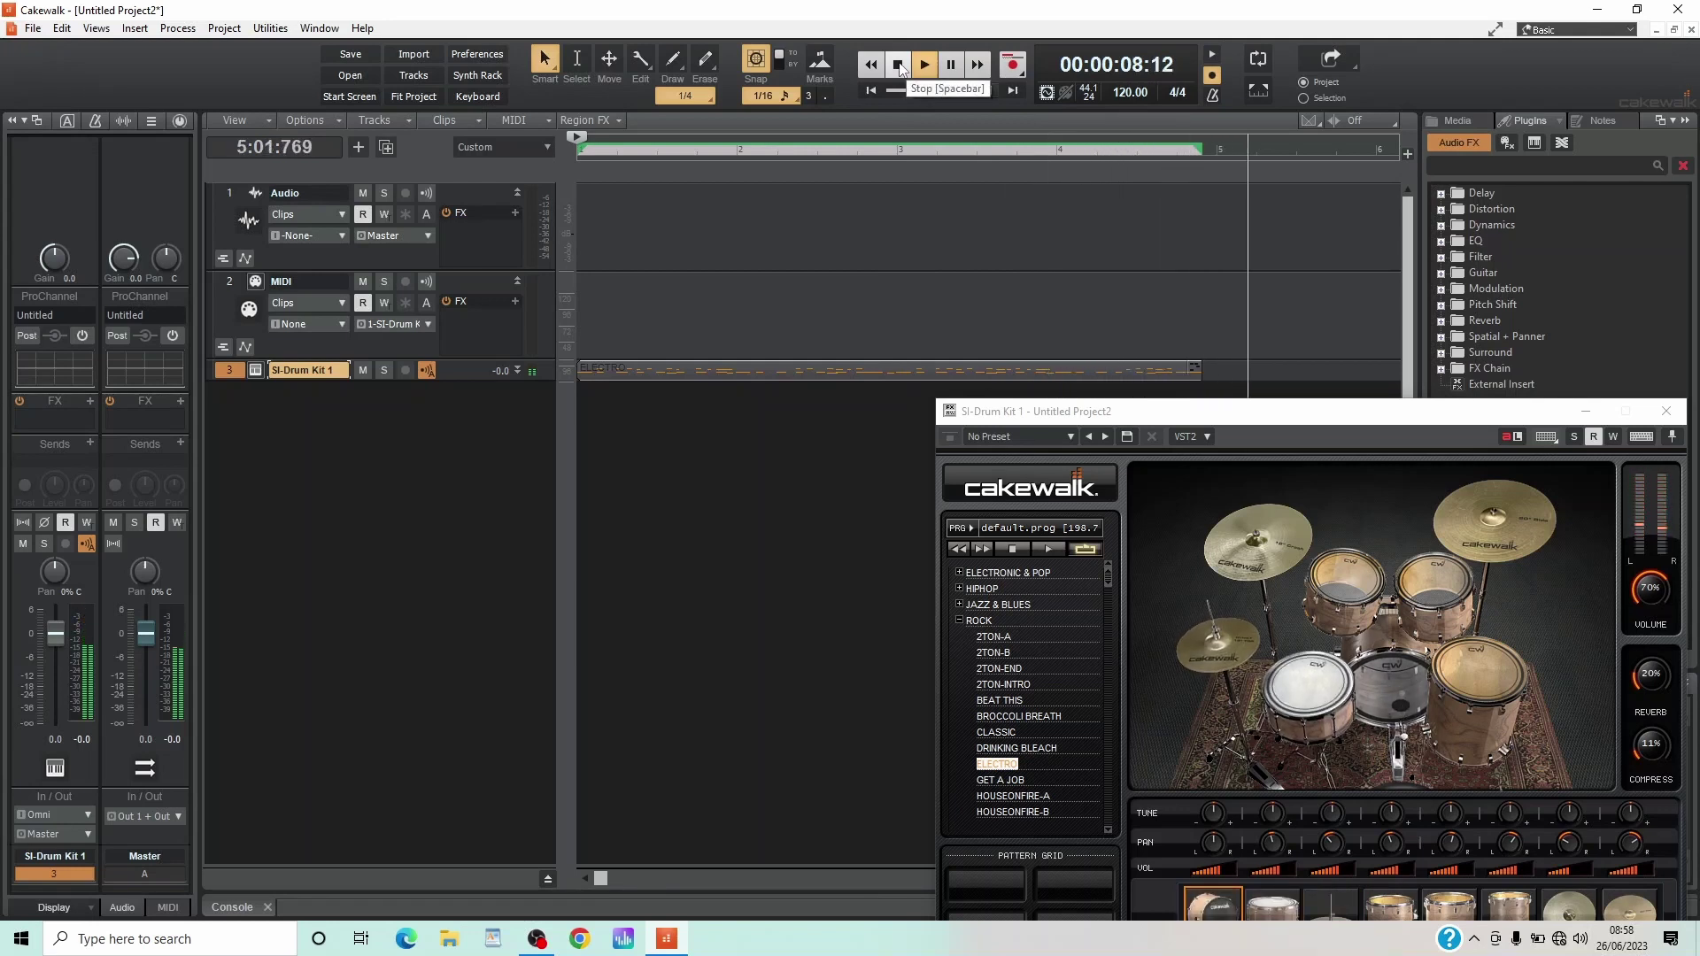
left_click(900, 64)
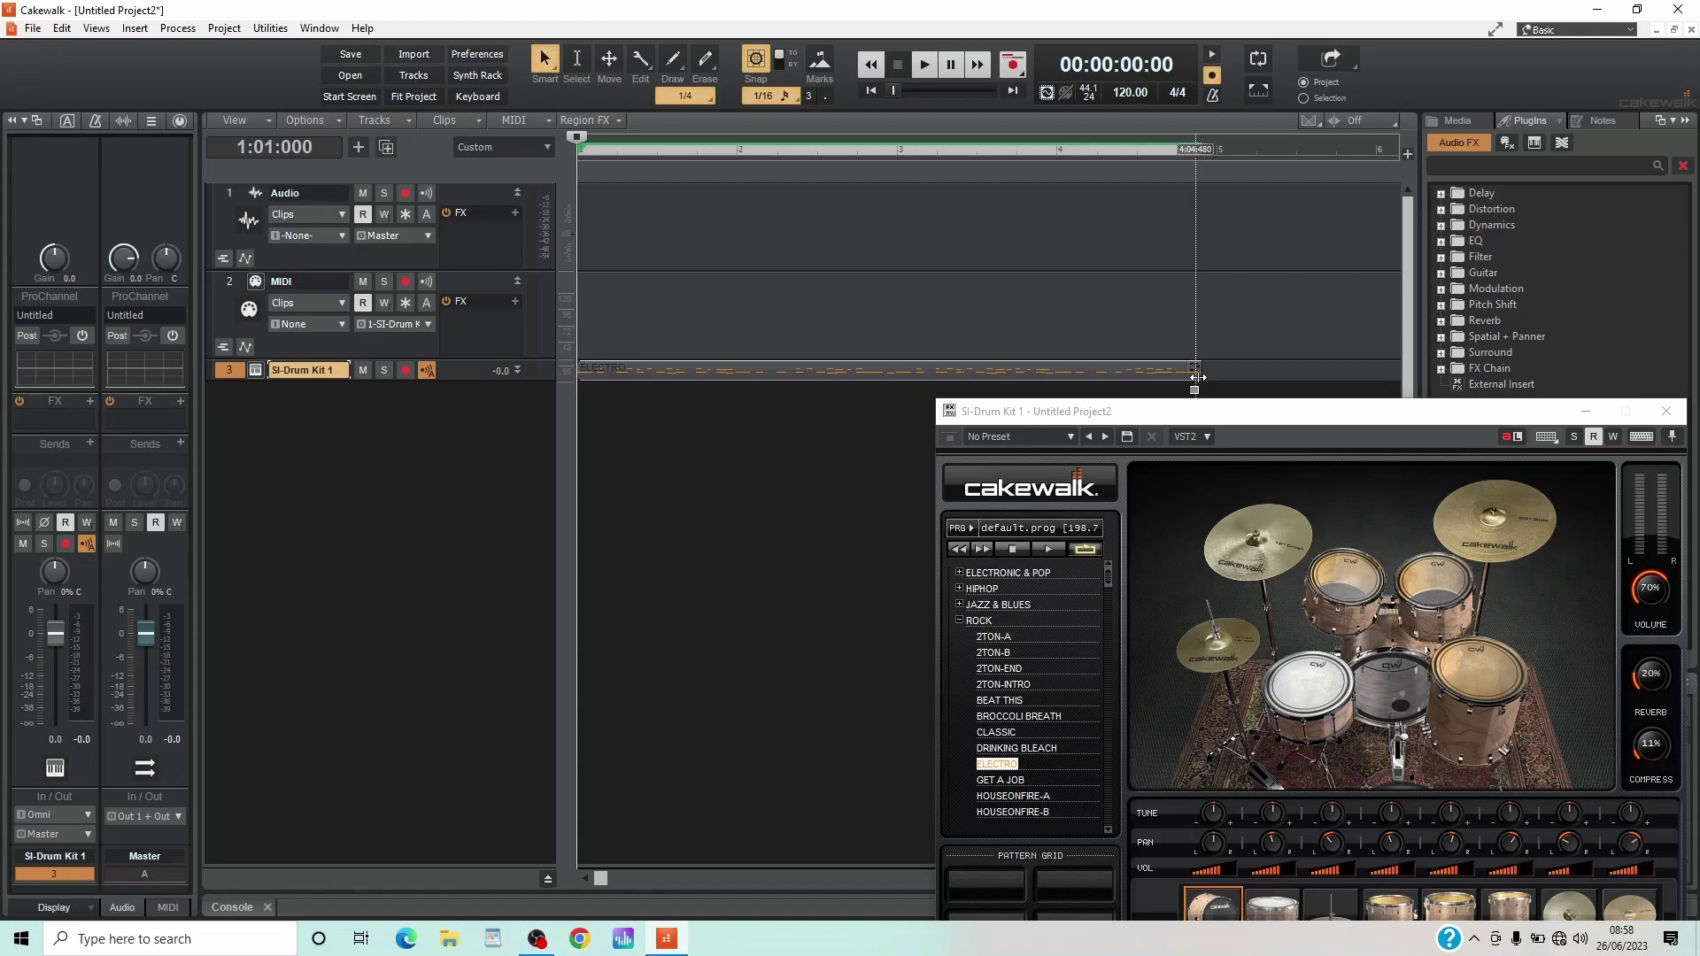
Extend the ELECTRO clip past bar 5 so the groove repeats, and play it back.
left_click_drag(1198, 377, 1387, 370)
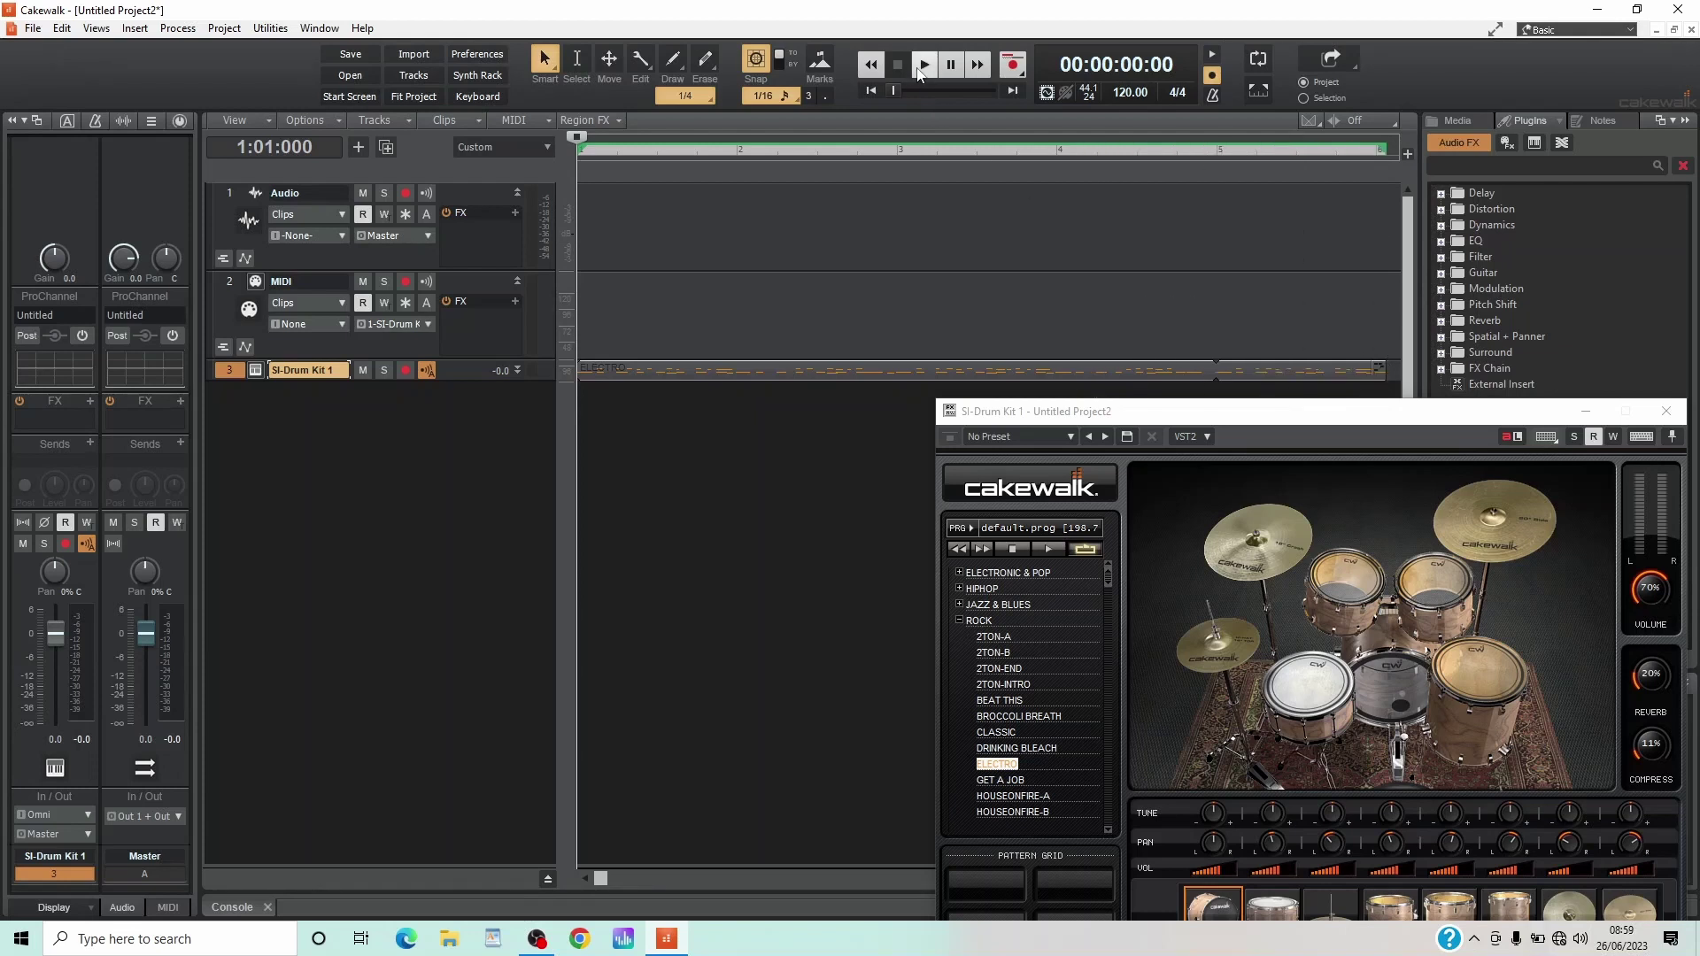
left_click(921, 69)
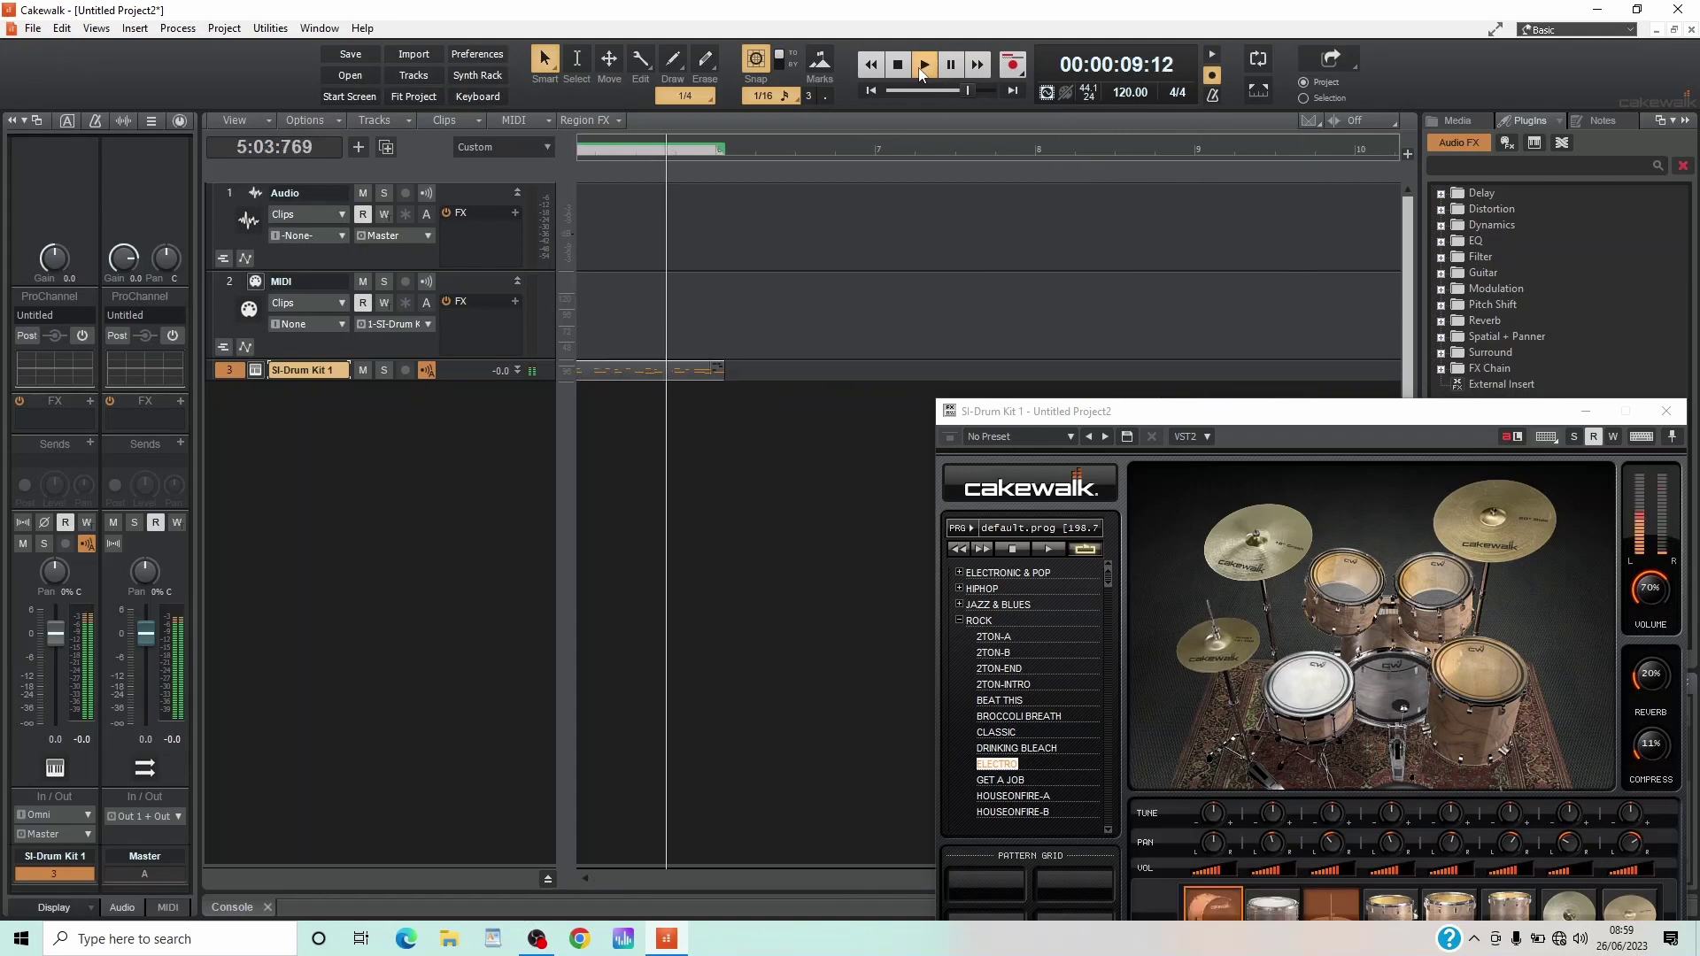
left_click(898, 65)
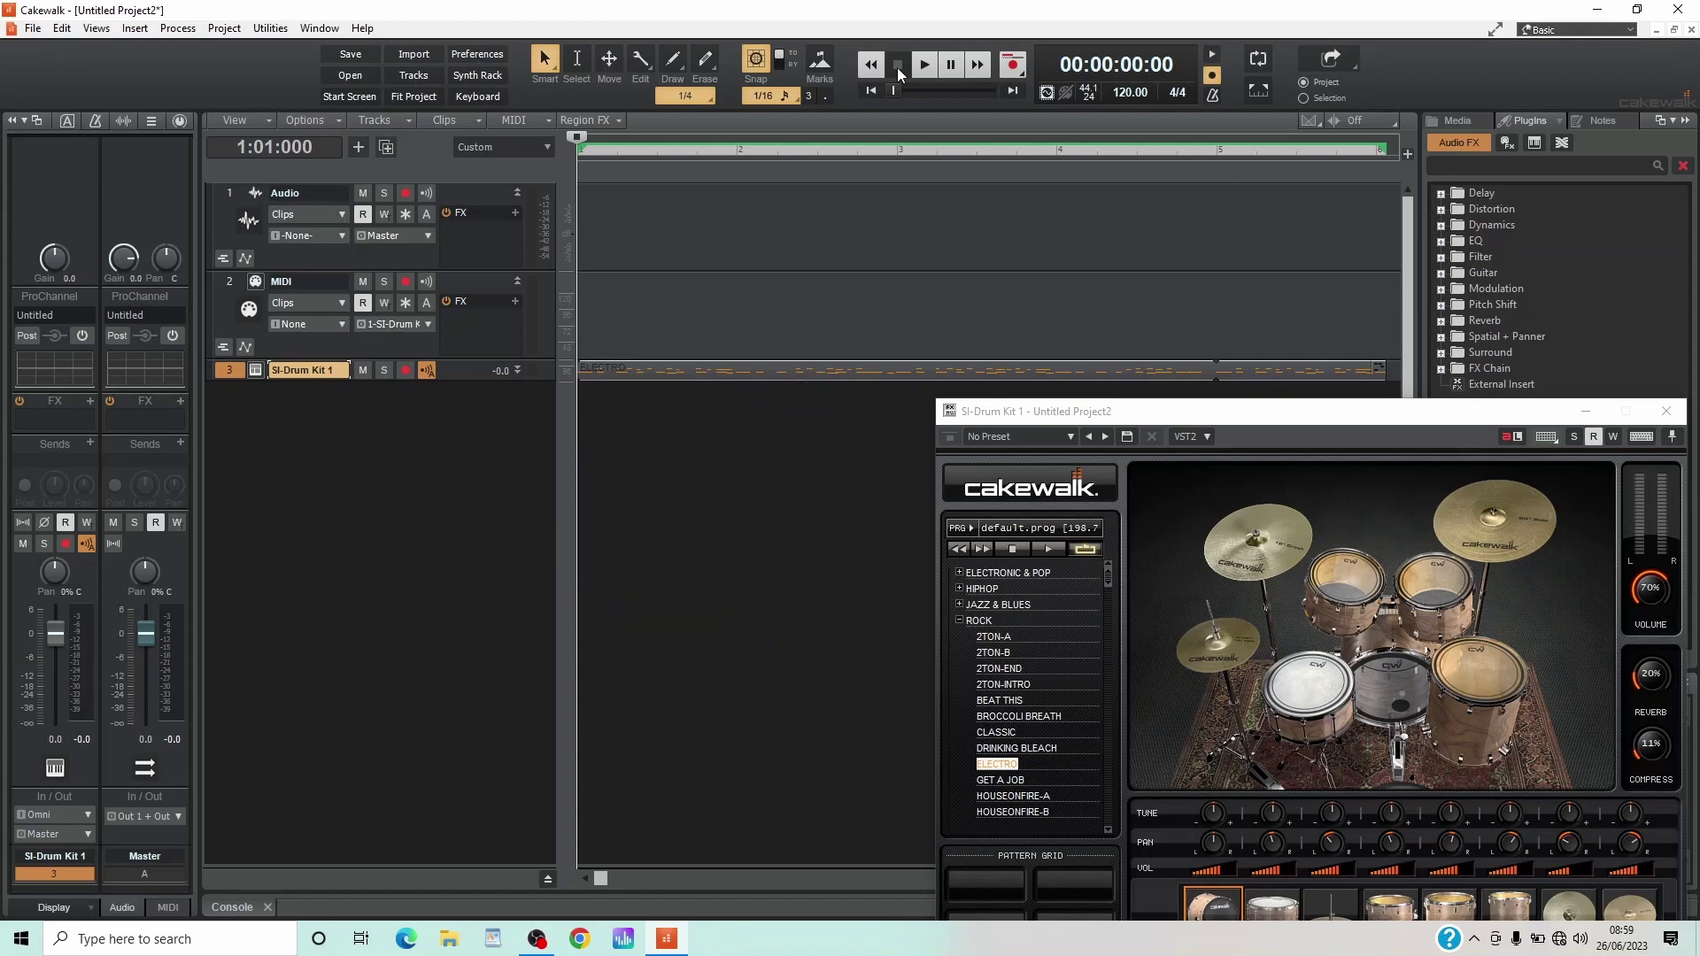
double_click(726, 370)
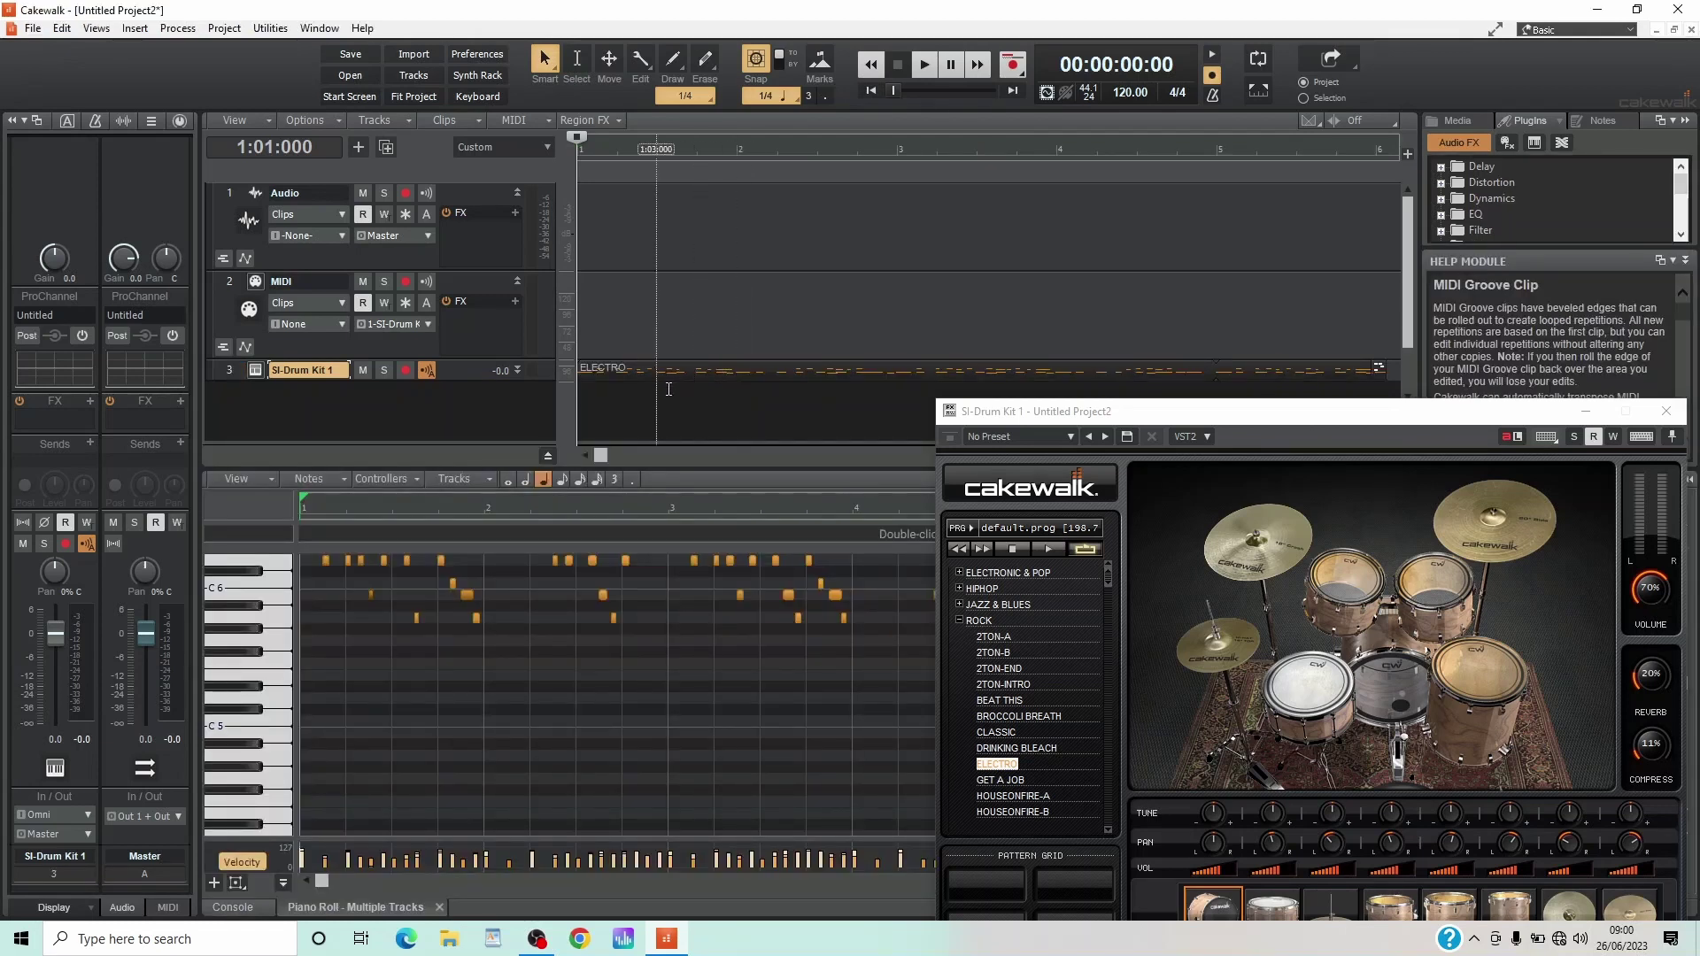
left_click(487, 529)
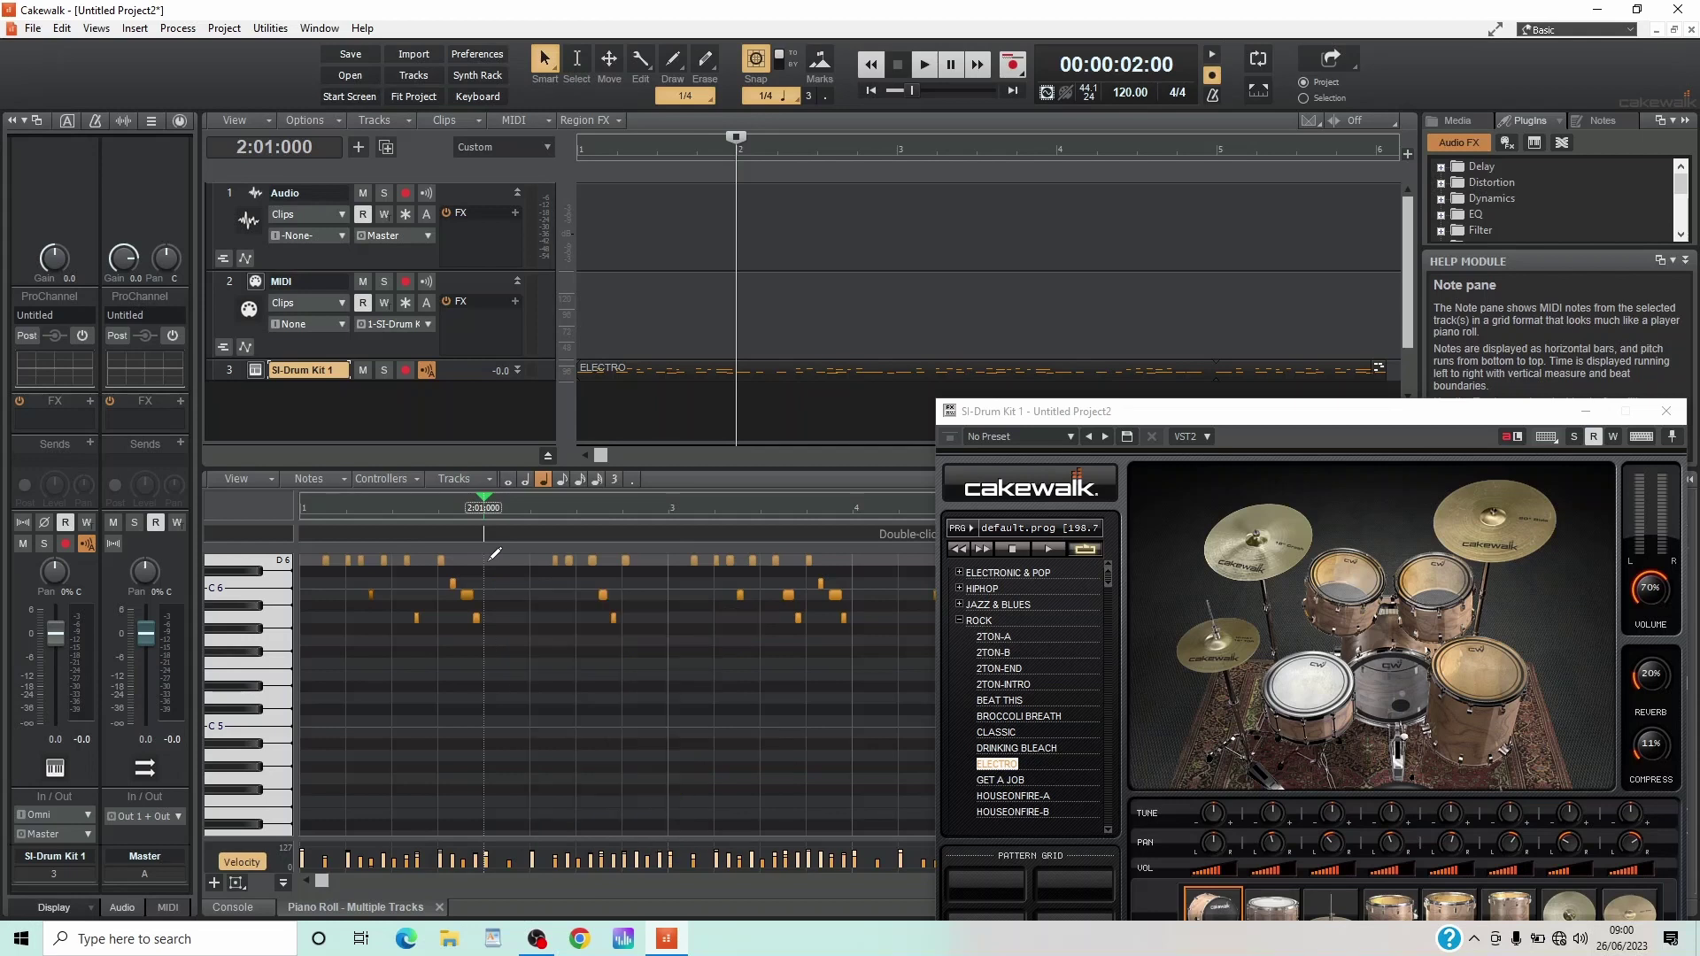
left_click(487, 560)
right_click(495, 561)
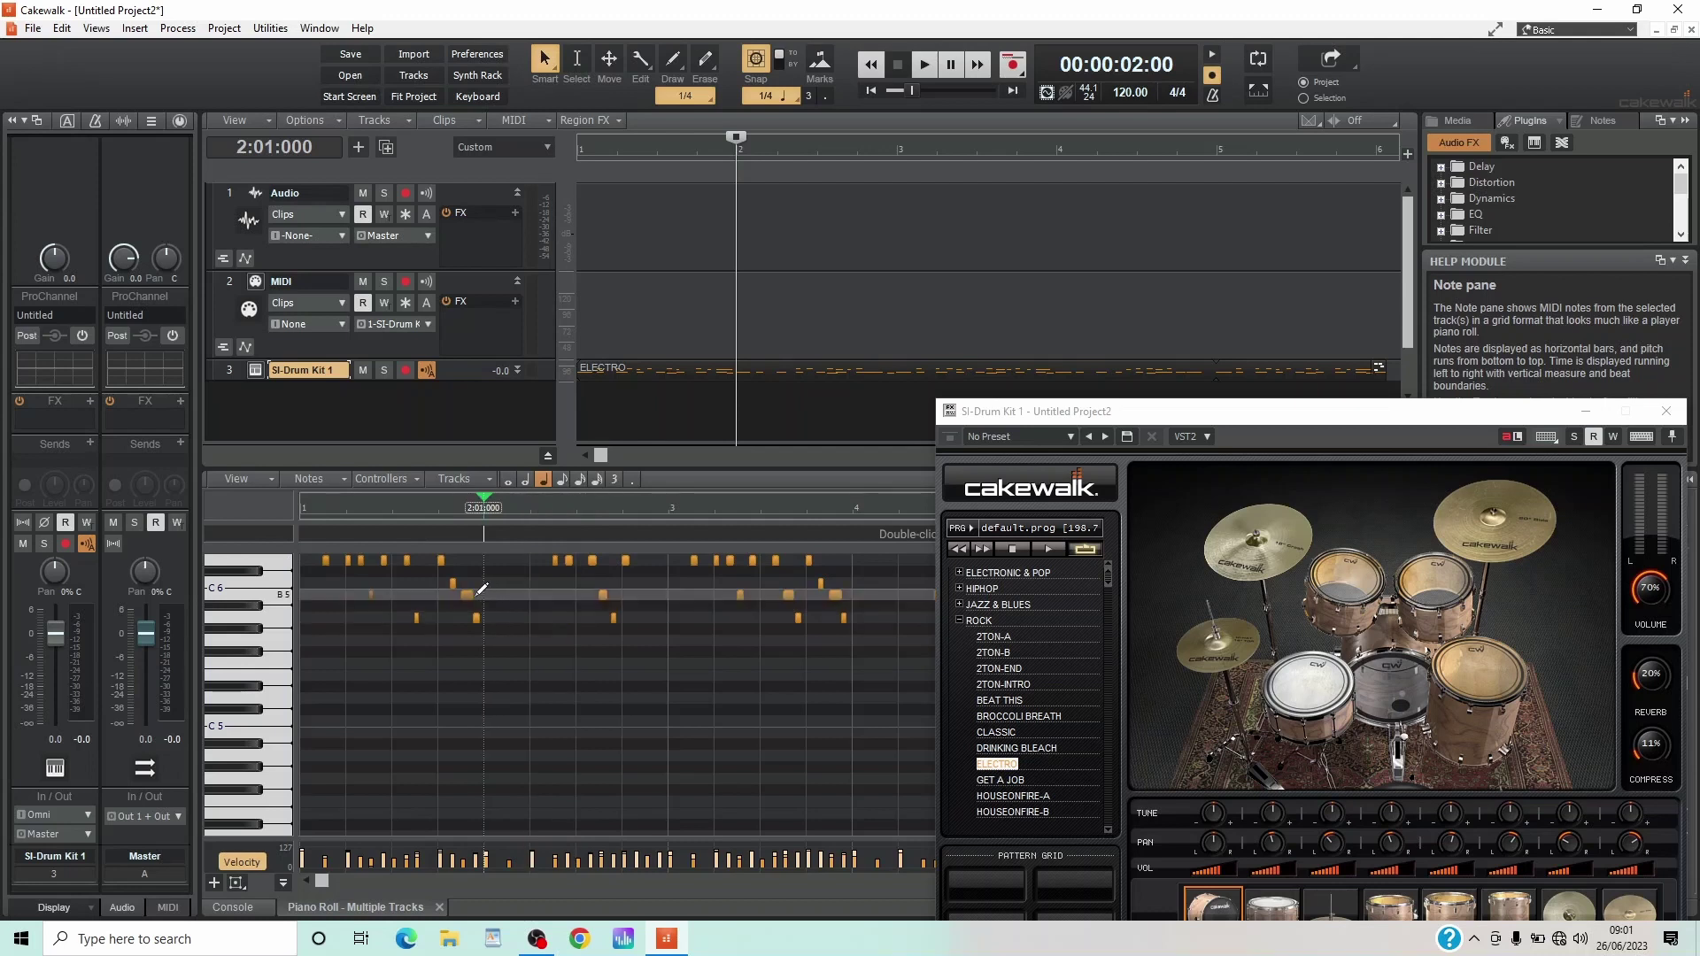
left_click_drag(467, 596, 490, 595)
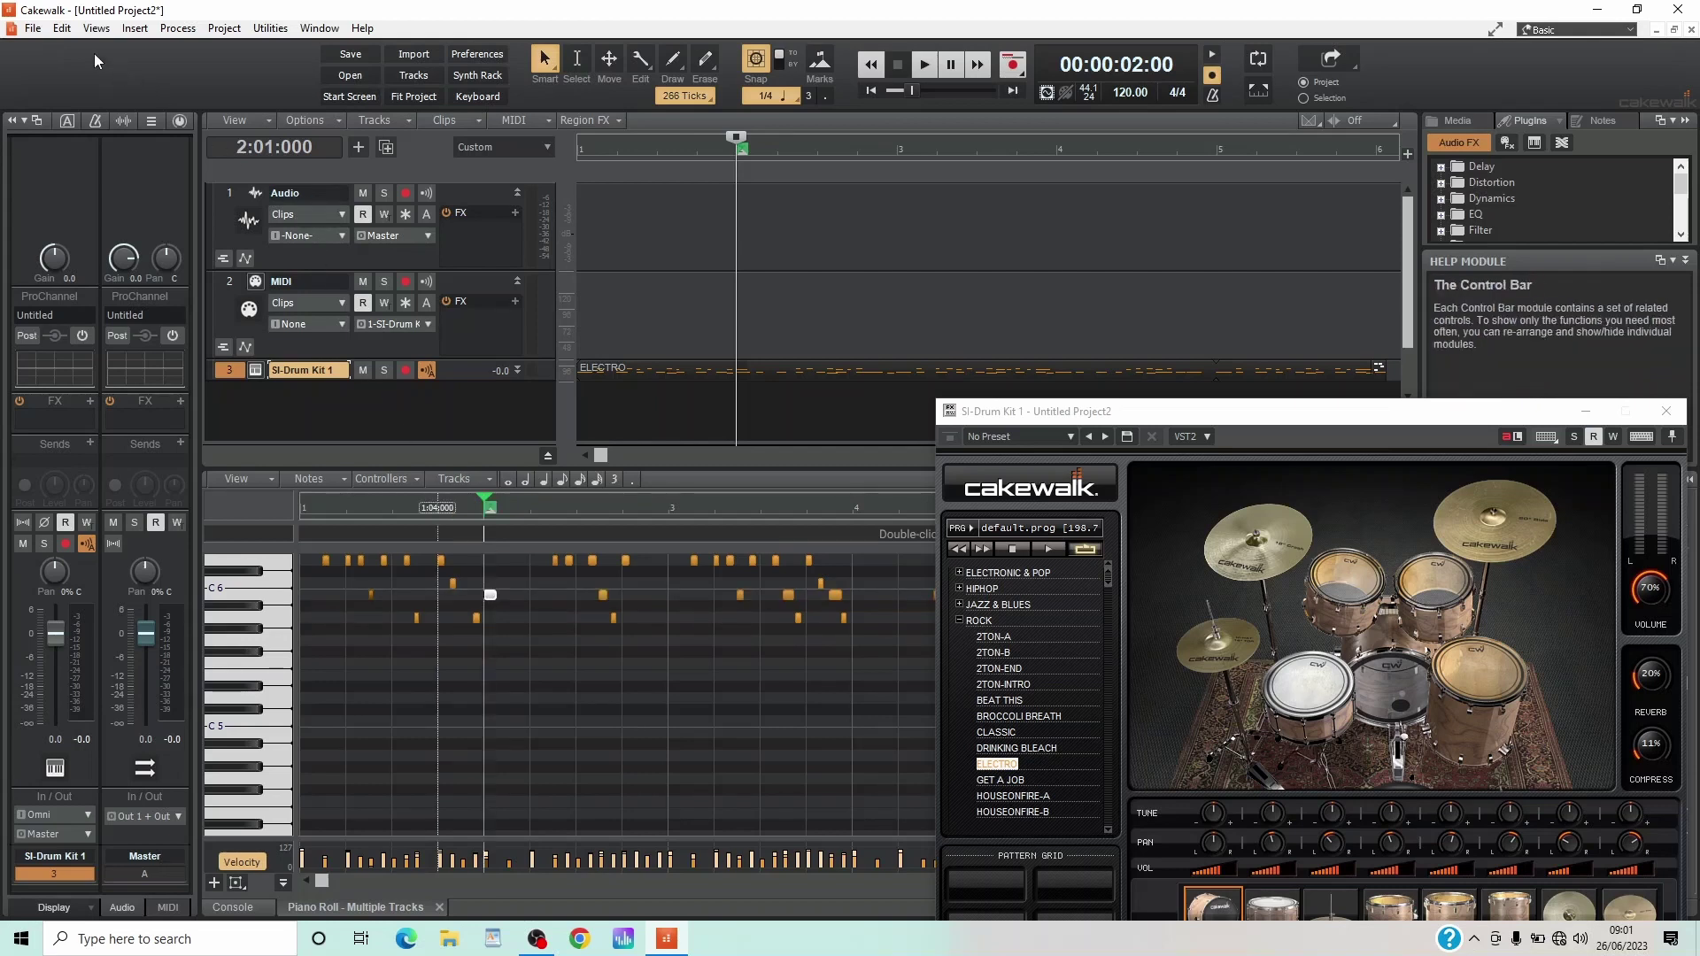
left_click(67, 33)
left_click(73, 45)
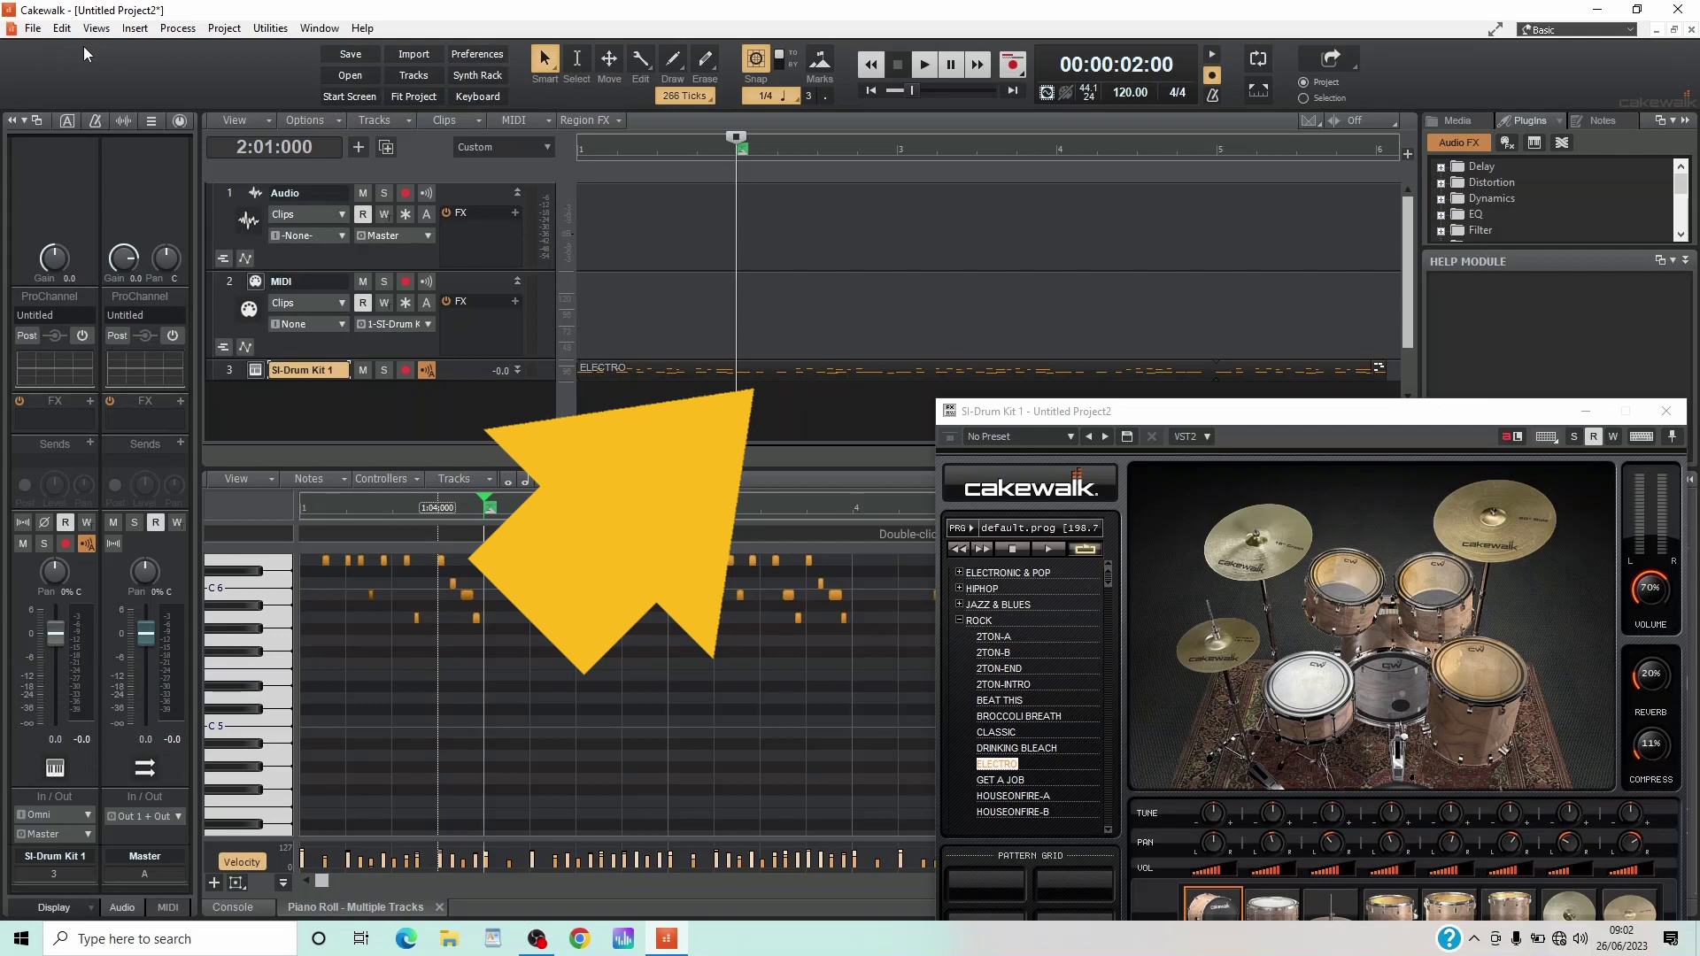
Delete the ELECTRO clip from the SI-Drum Kit 1 track using its context menu.
right_click(759, 369)
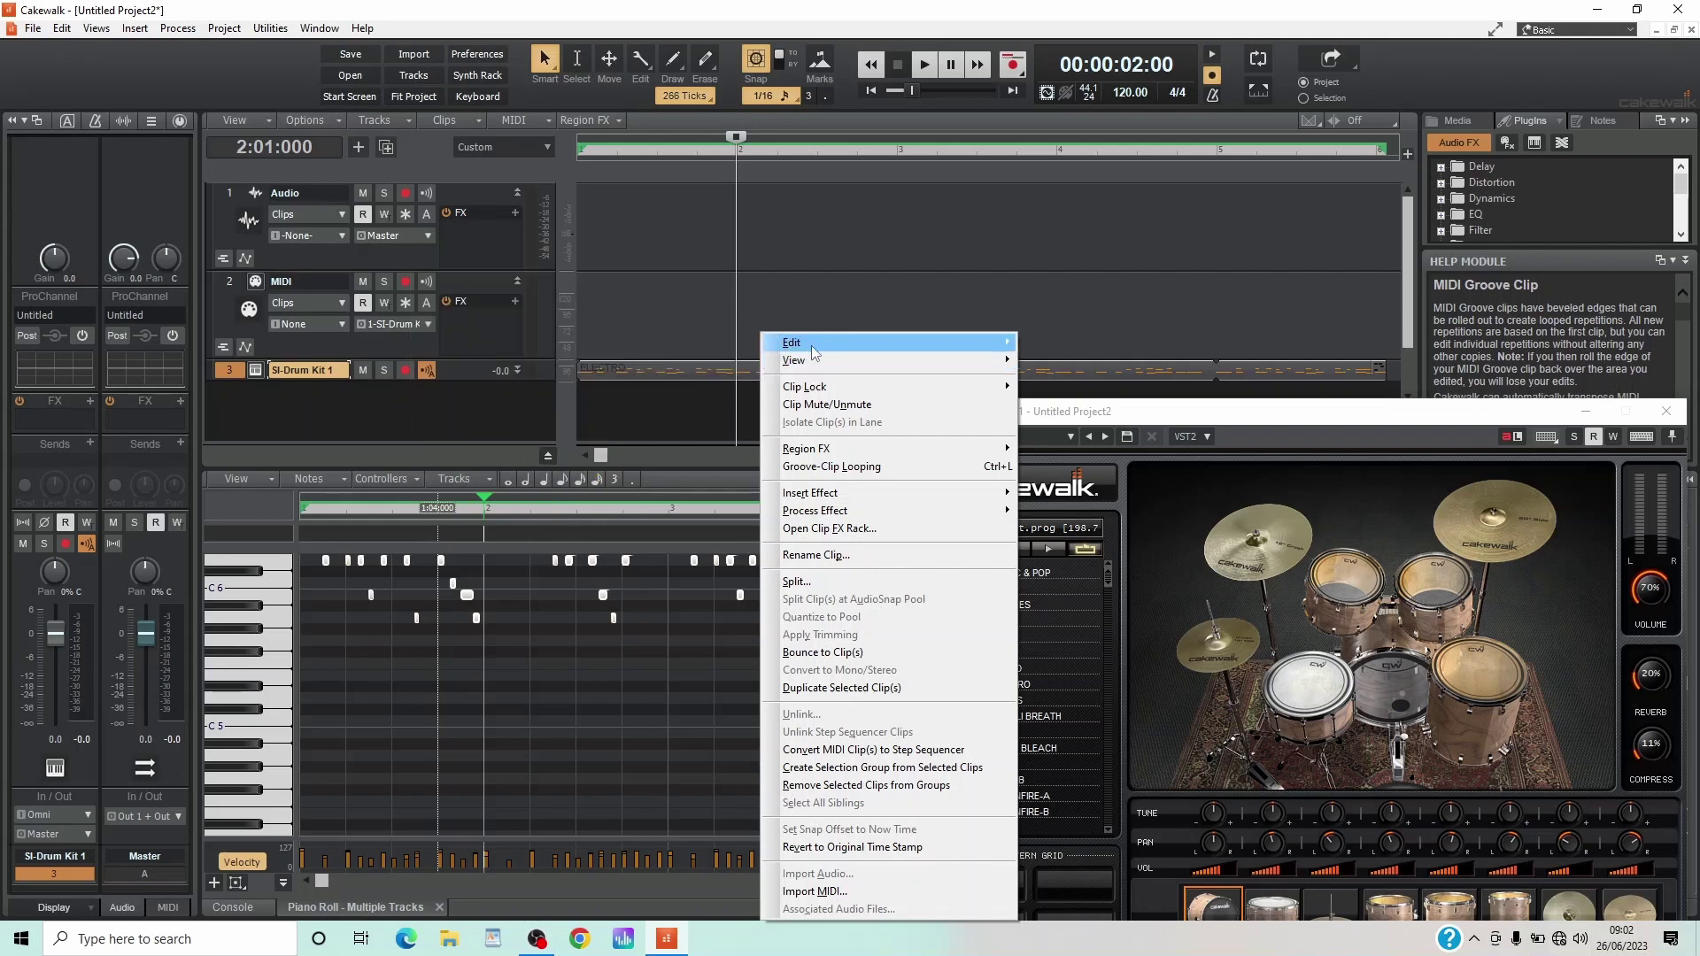
mouse_move(815, 344)
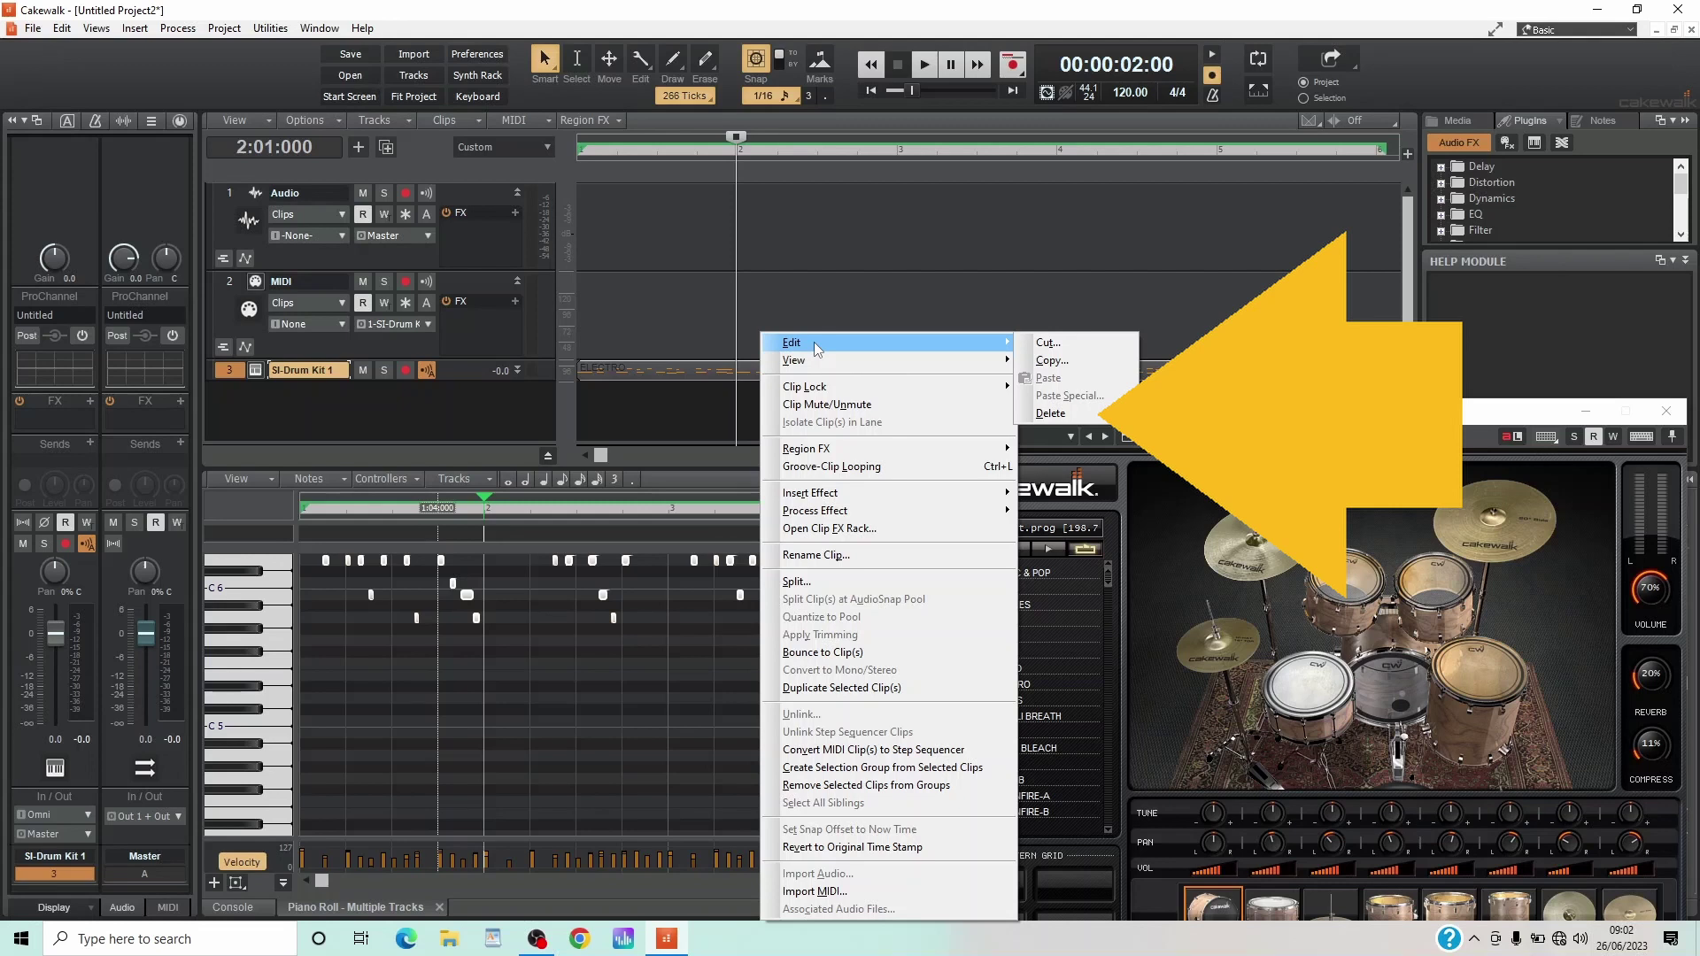
left_click(1050, 413)
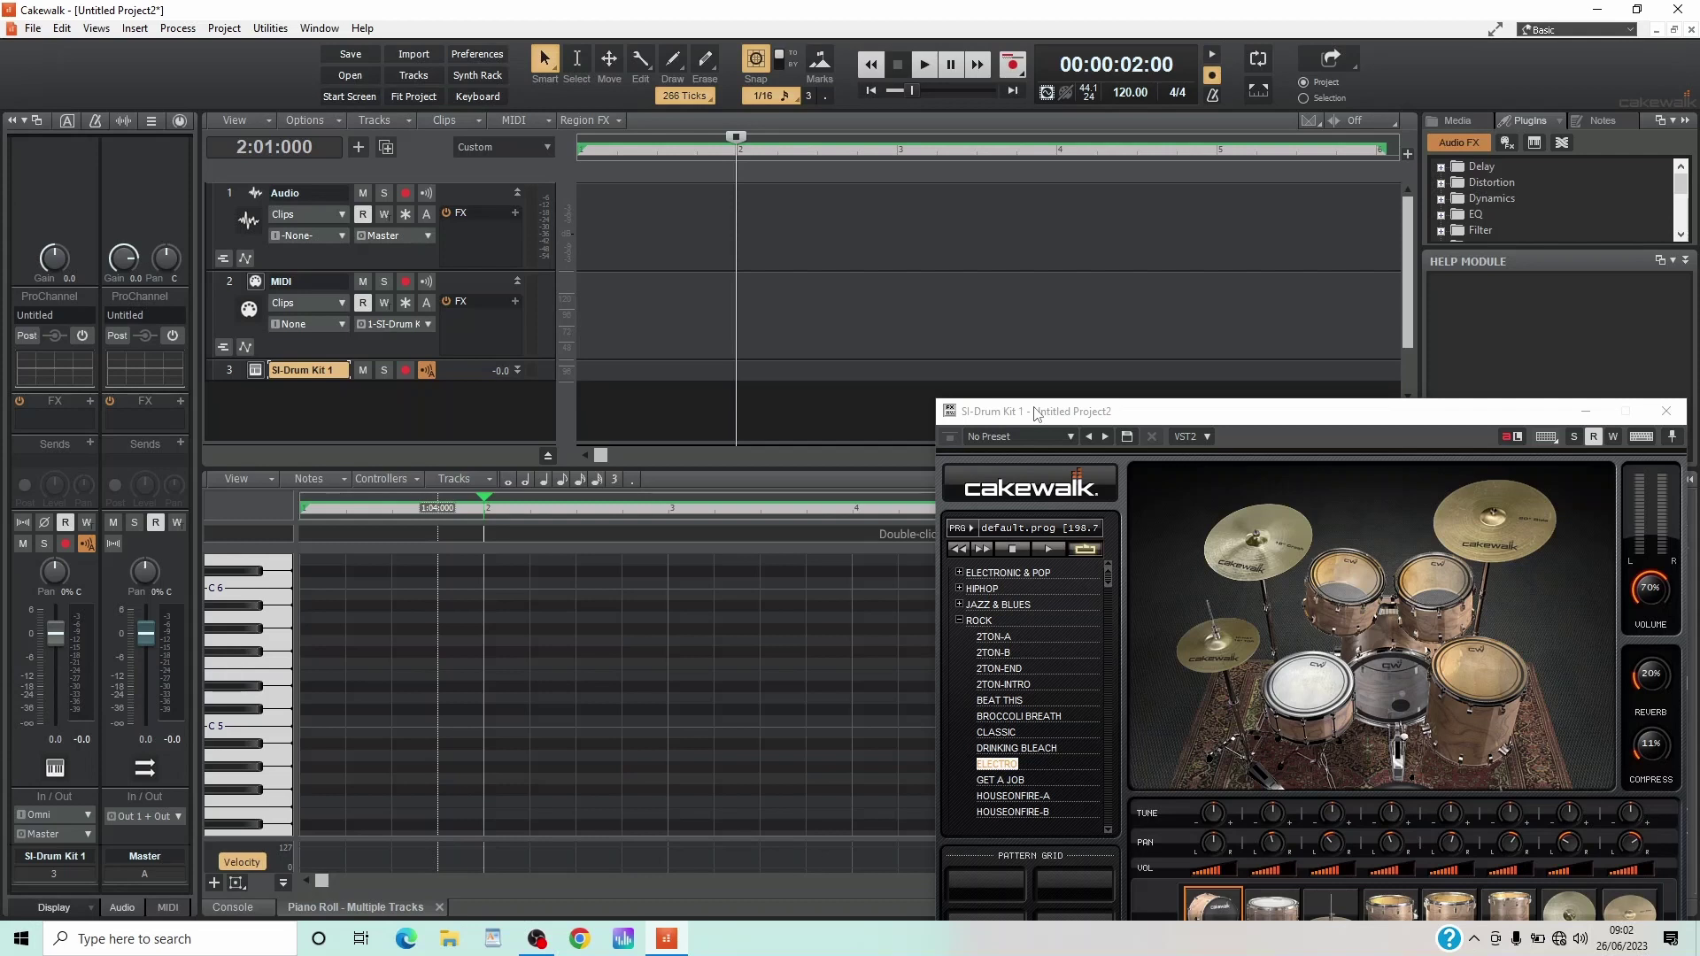
From ELECTRONIC & POP, place GETTHROUGH-INTRO at the start, followed by GETTHROUGH-B and GETTHROUGH-END.
left_click(960, 573)
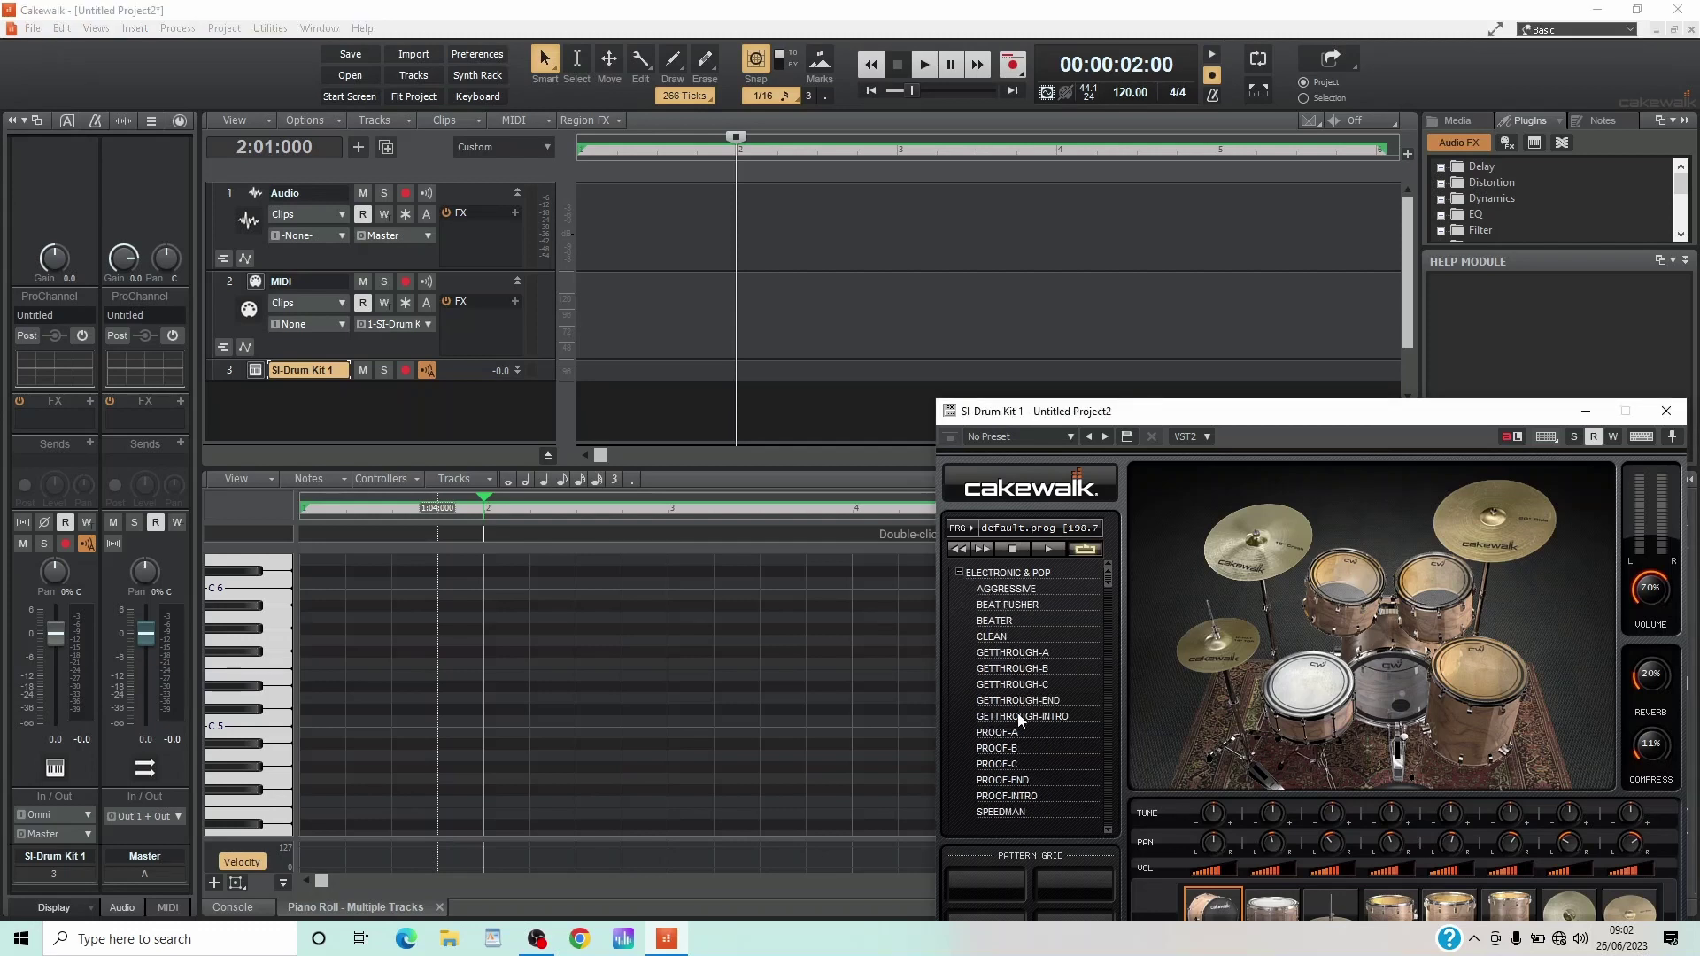
left_click_drag(1020, 718, 941, 549)
mouse_move(884, 466)
left_mouse_down()
mouse_move(689, 399)
mouse_move(609, 232)
mouse_move(588, 301)
left_mouse_up()
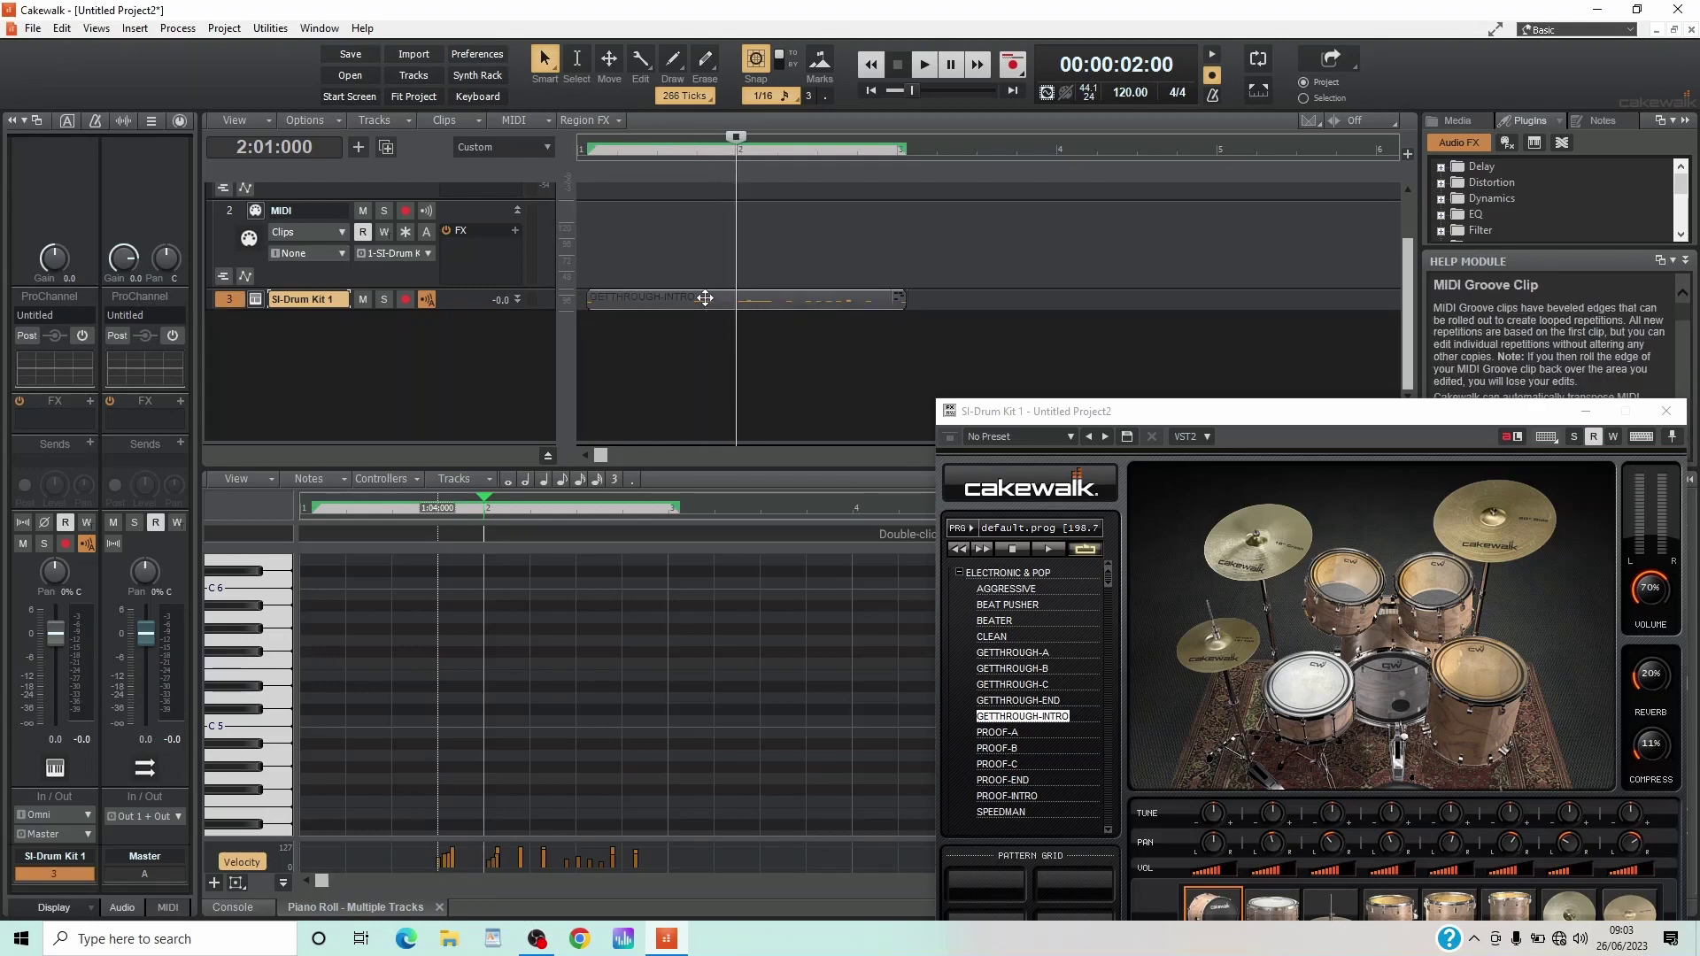
left_click_drag(702, 298, 701, 298)
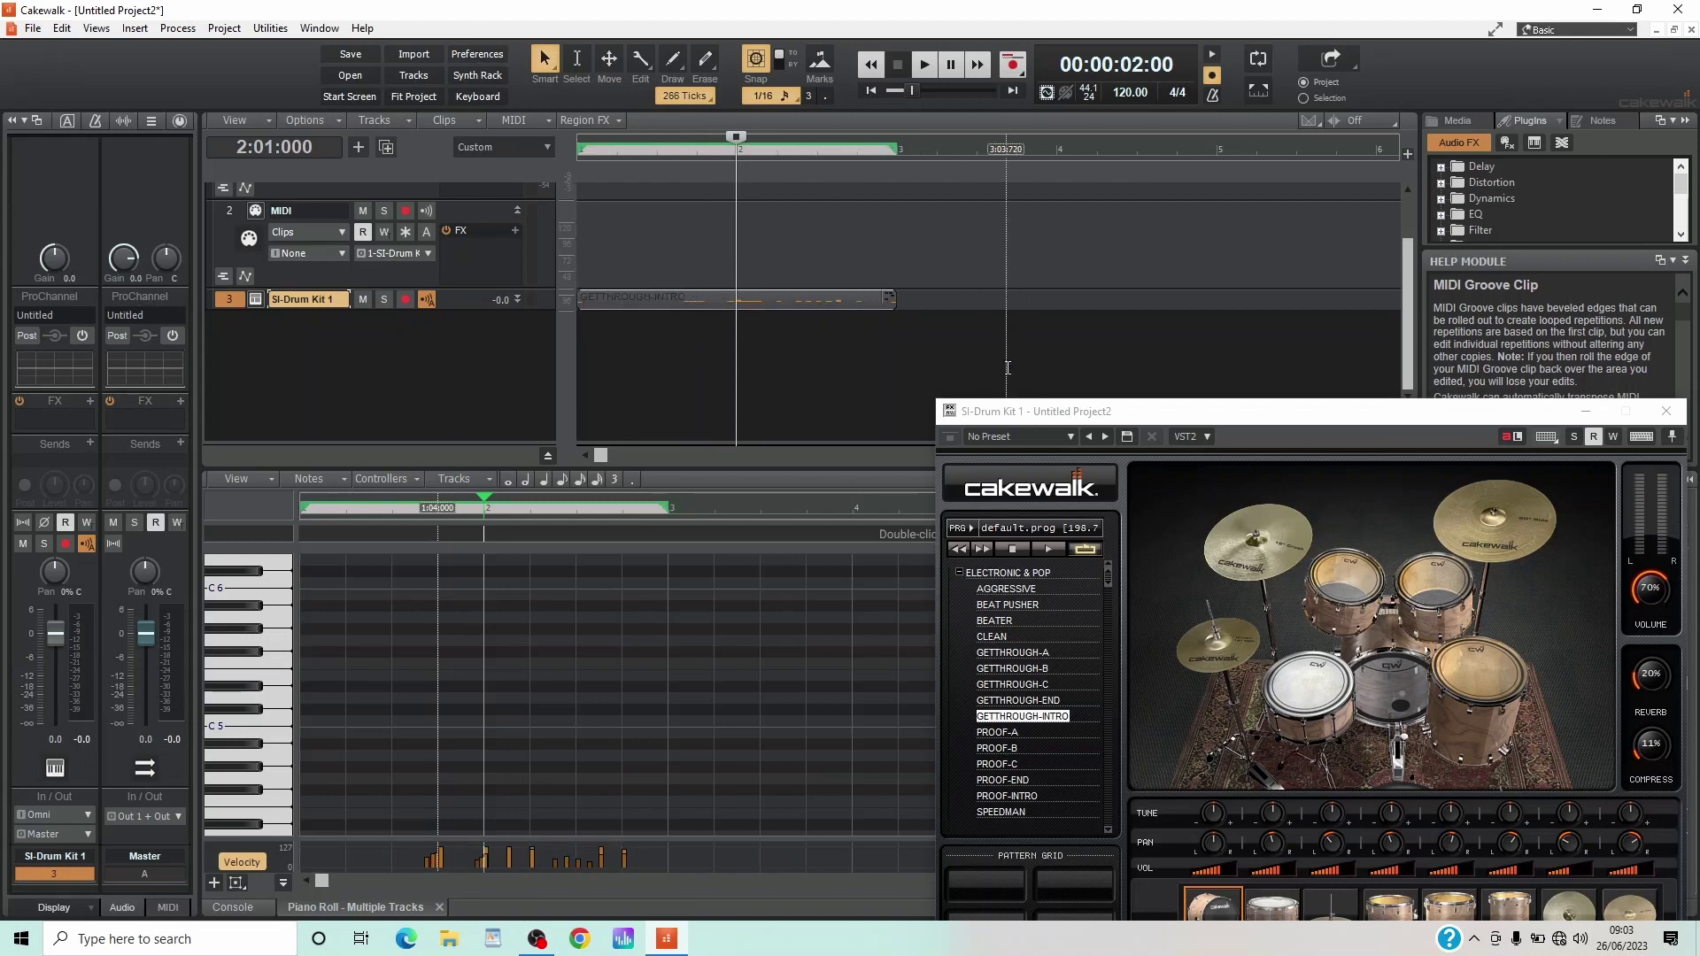
left_click(1025, 669)
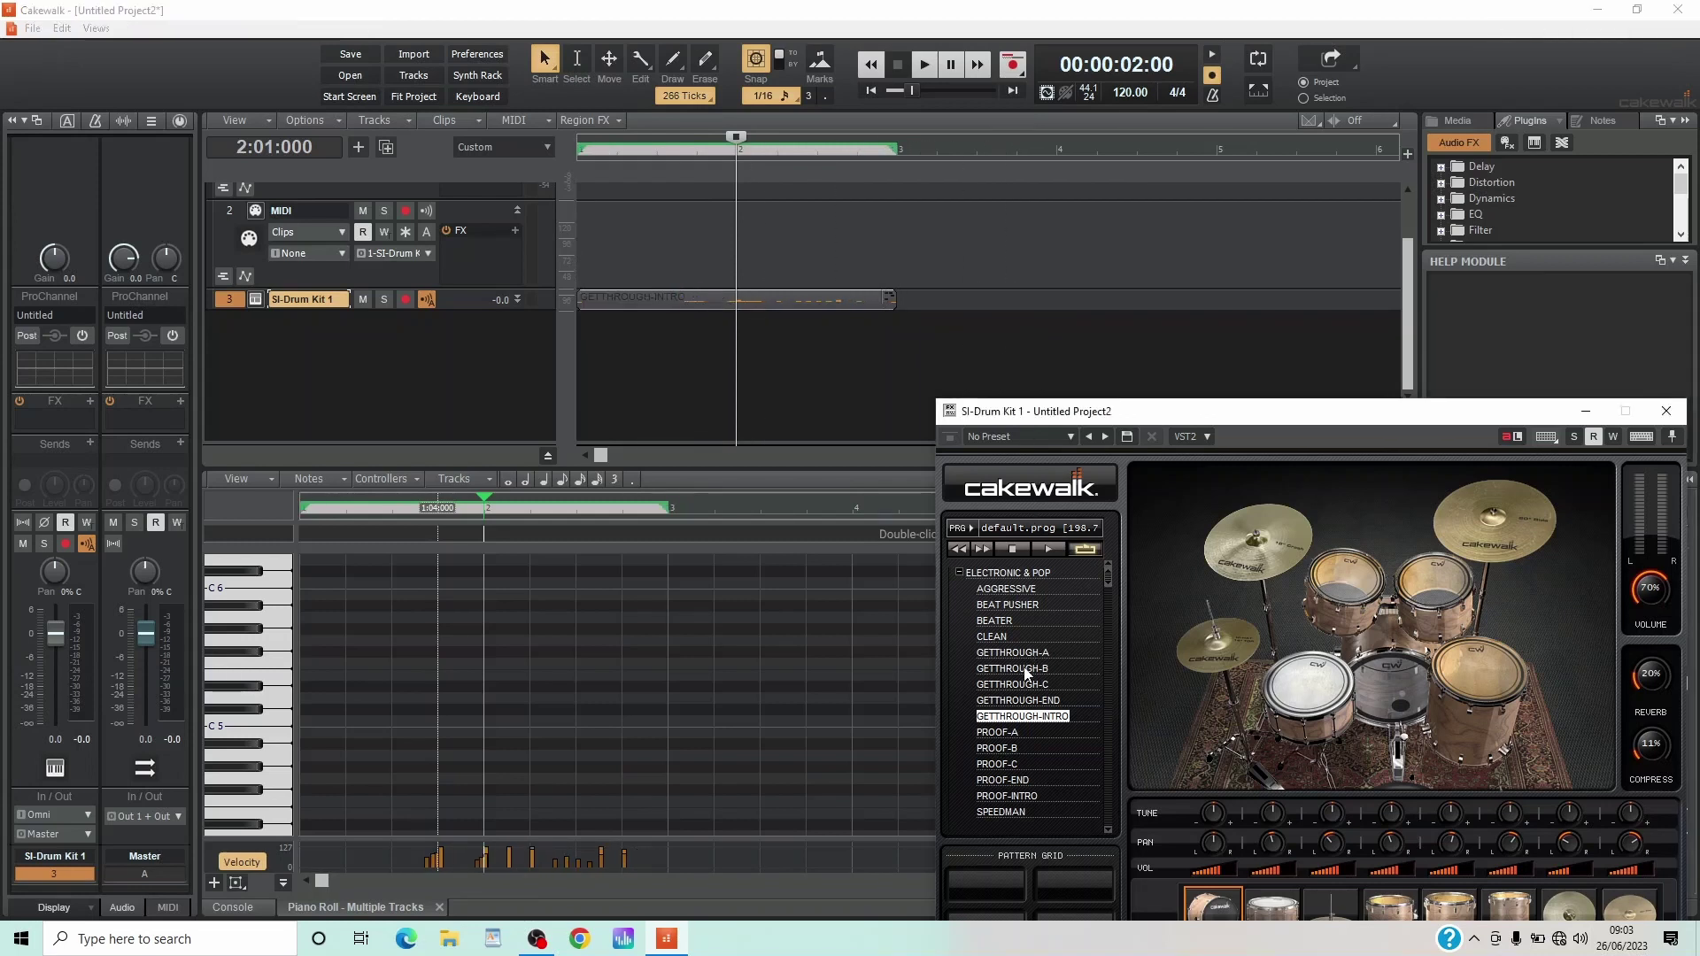
mouse_move(1026, 672)
left_mouse_down()
mouse_move(937, 294)
mouse_move(900, 301)
left_mouse_up()
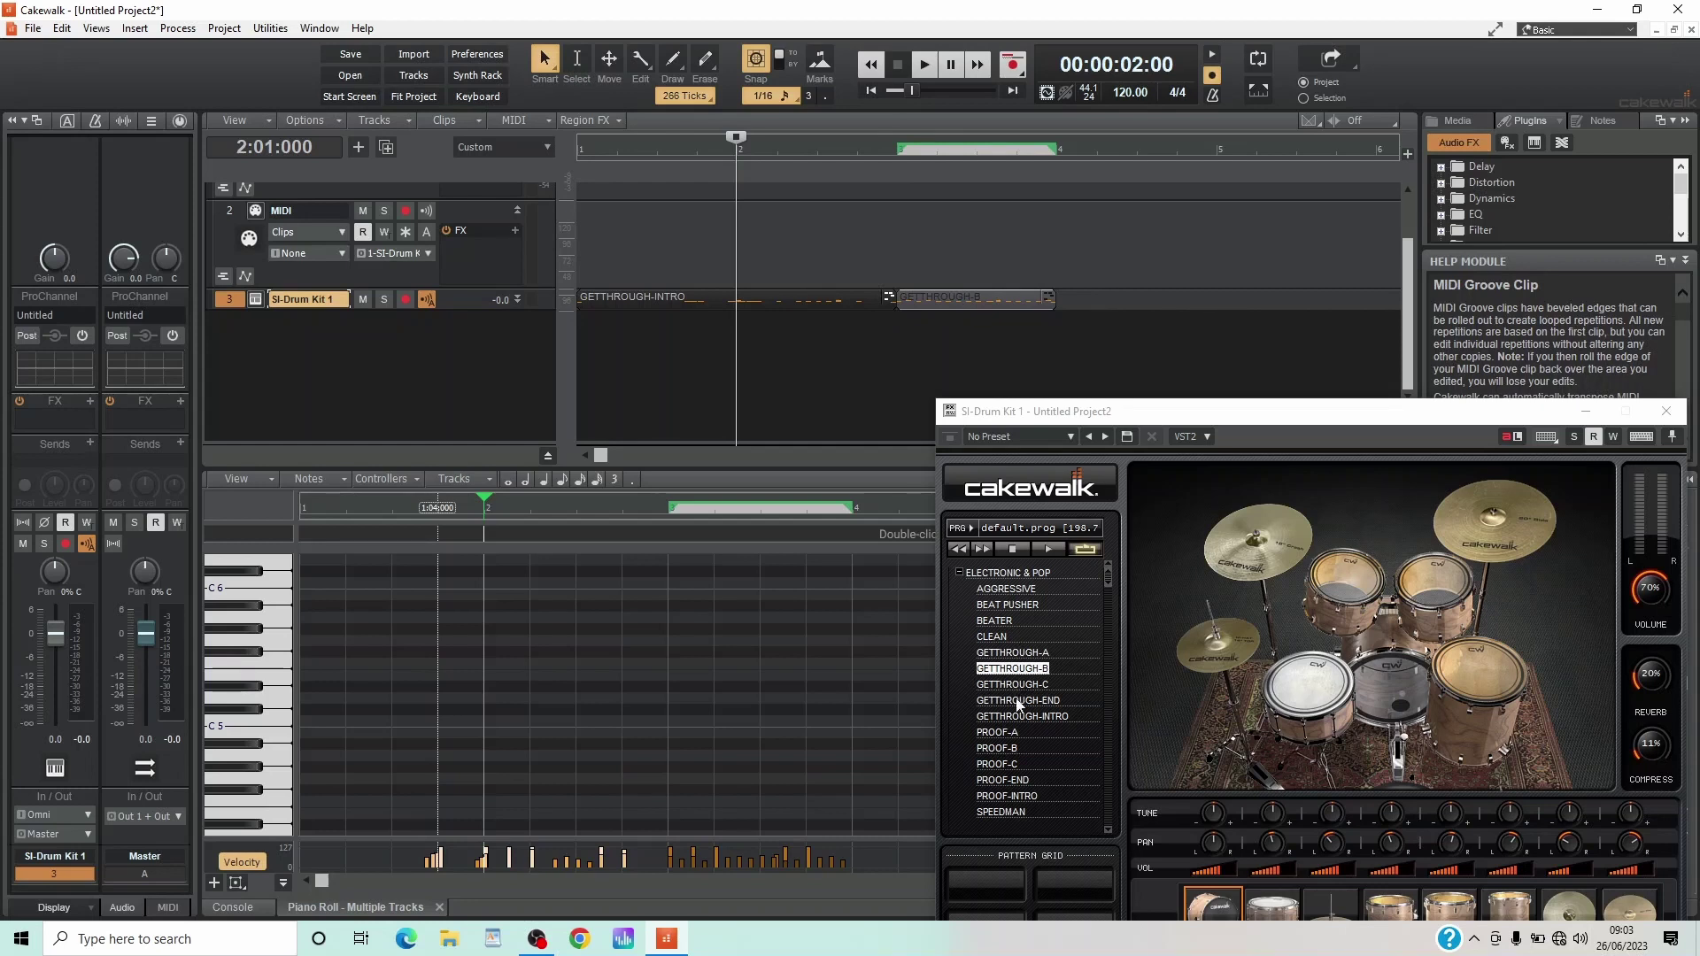
mouse_move(1022, 699)
left_mouse_down()
mouse_move(1015, 498)
mouse_move(1068, 349)
mouse_move(1059, 294)
left_mouse_up()
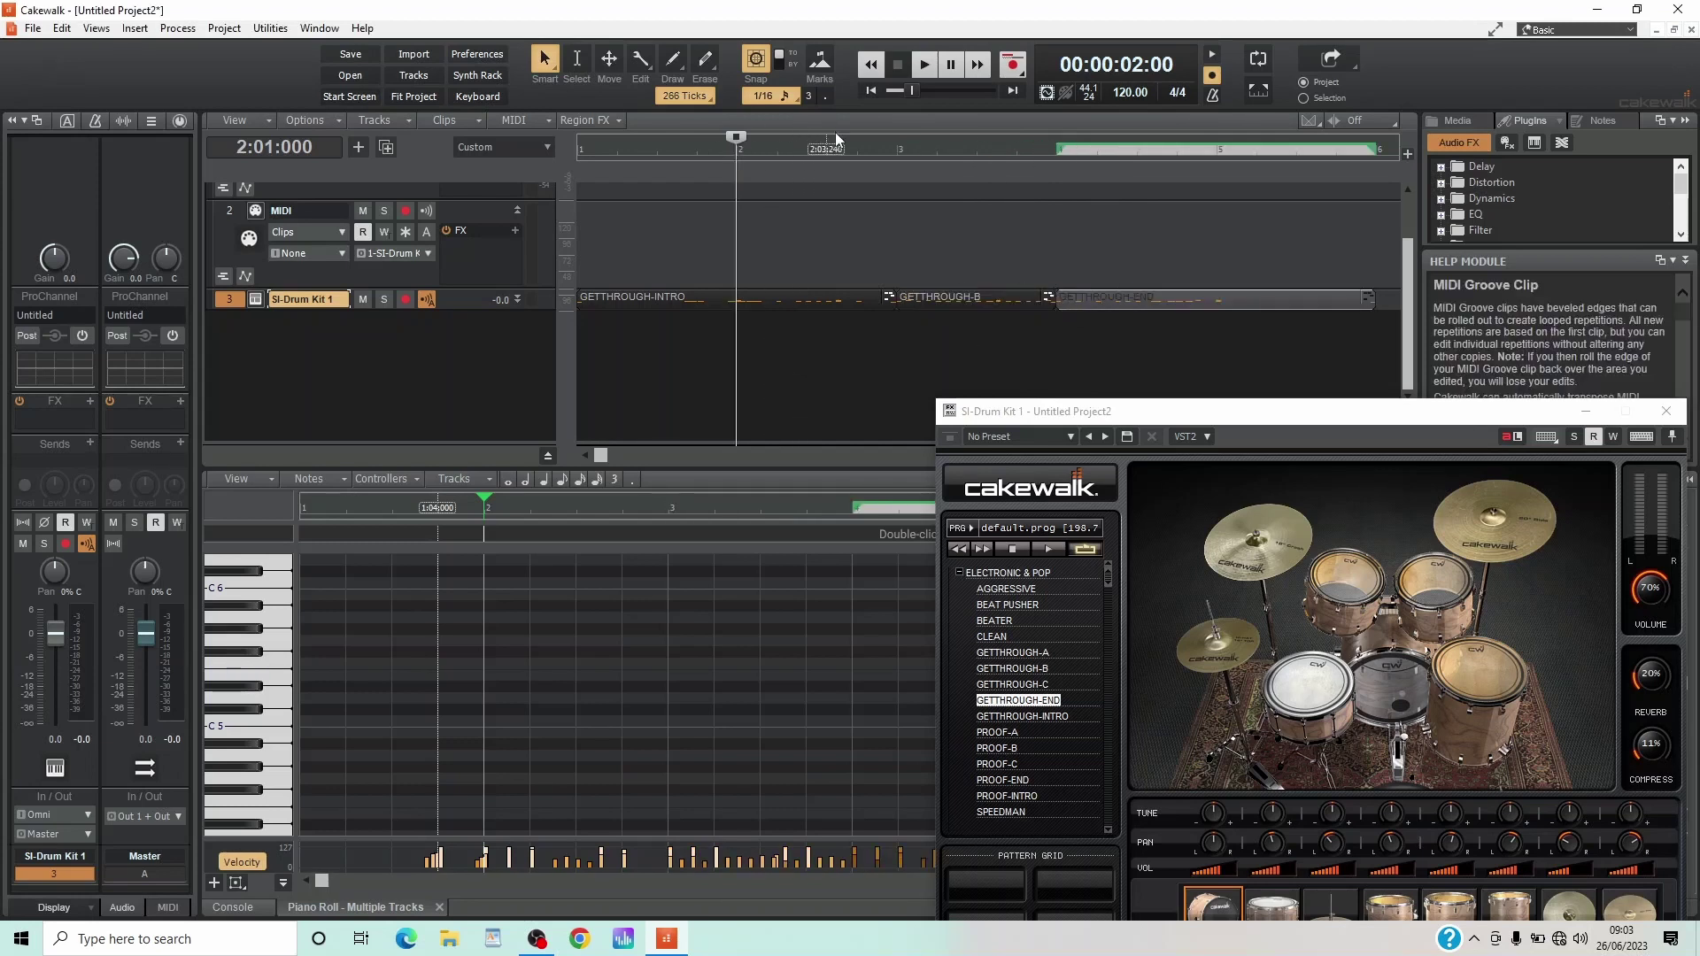
Rewind to the project start and play the GETTHROUGH drum sequence.
left_click(873, 89)
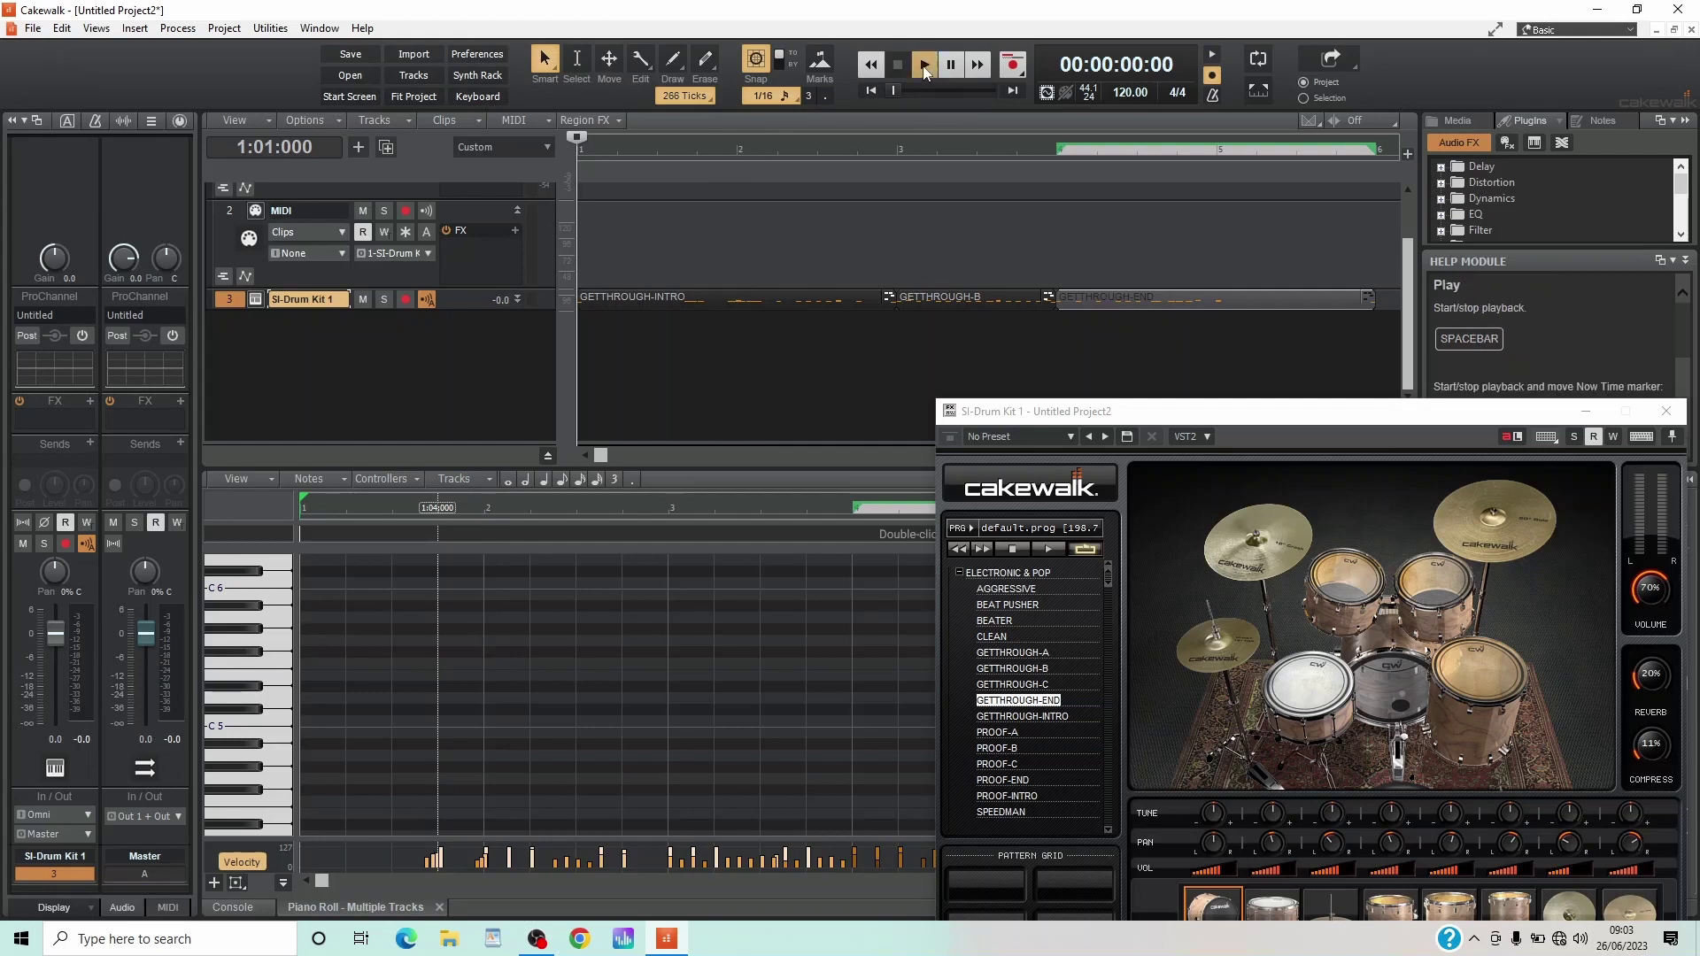
left_click(924, 65)
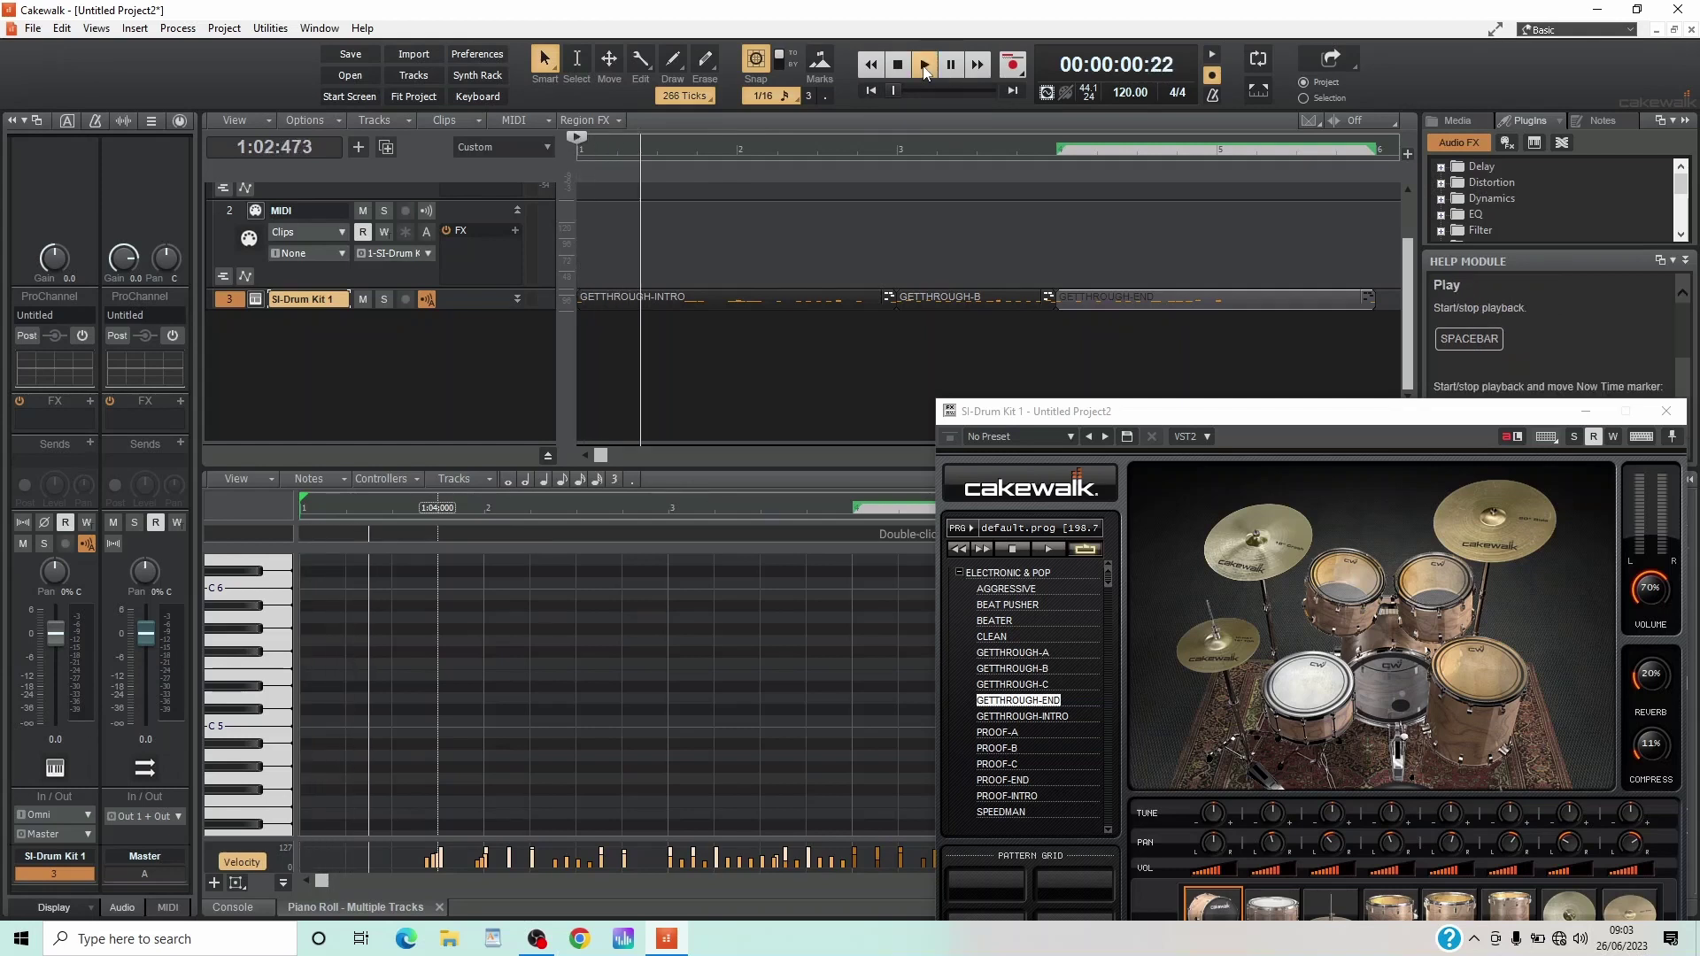